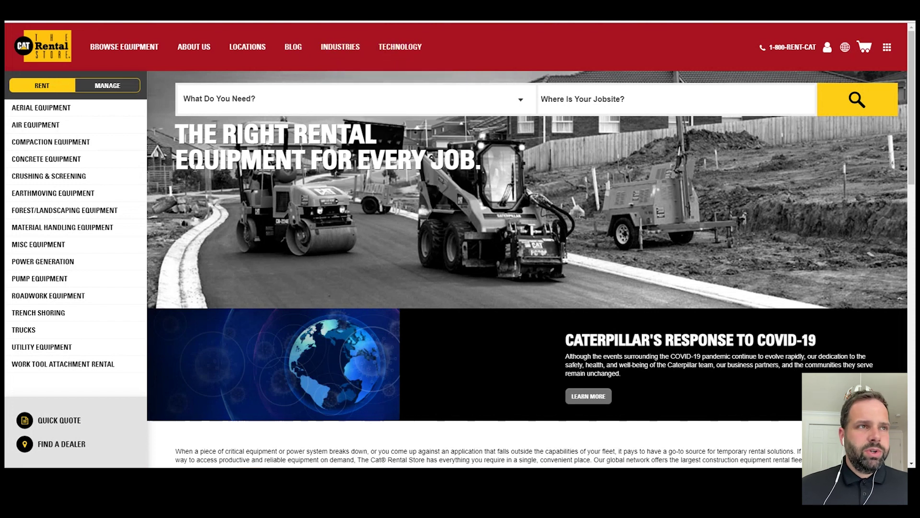
Step: Under Manage, choose Create Account and browse the participating dealers and their regions
click(101, 87)
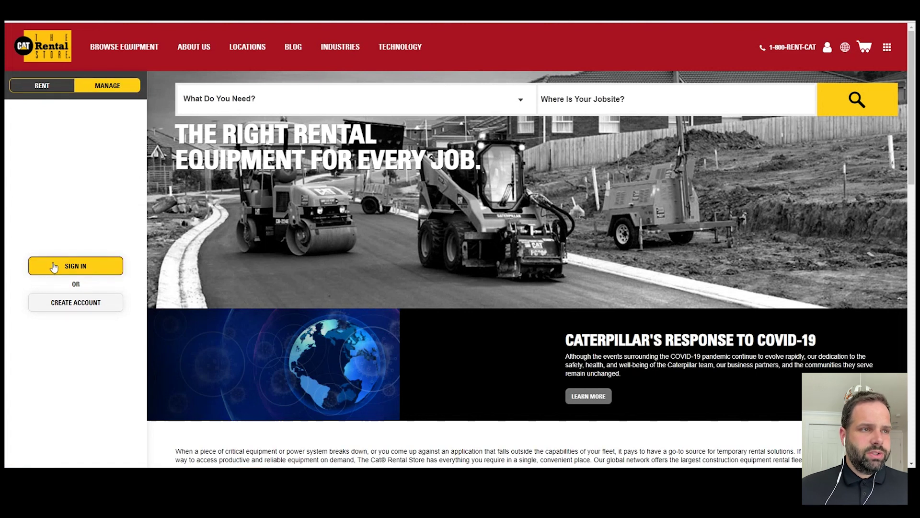
click(67, 309)
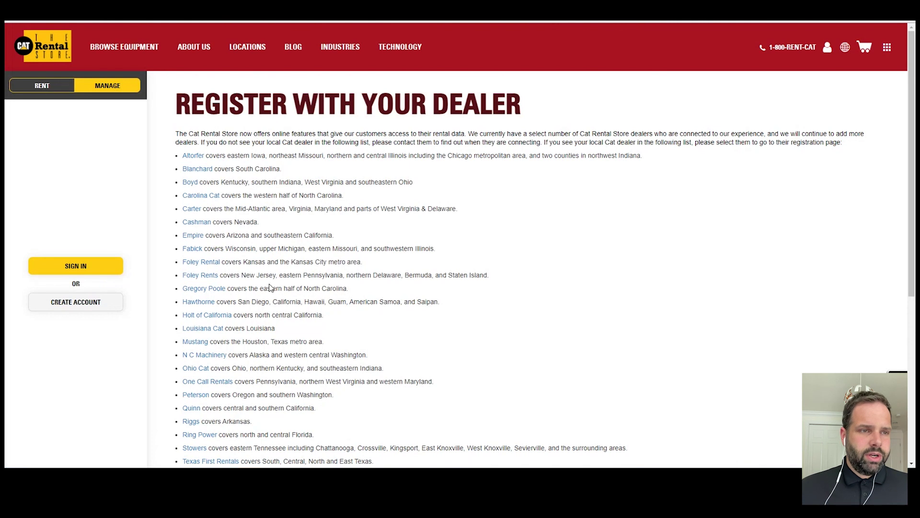
scroll(271, 284, down, 1)
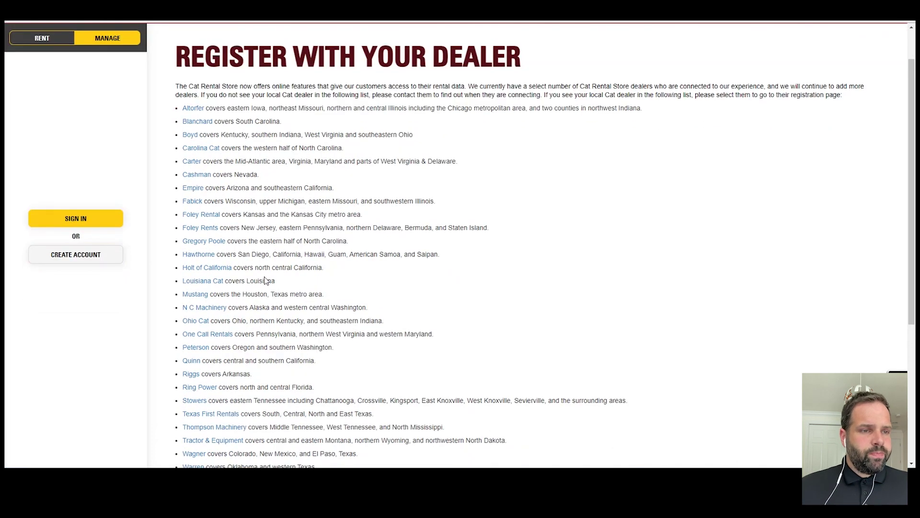
scroll(249, 220, down, 1)
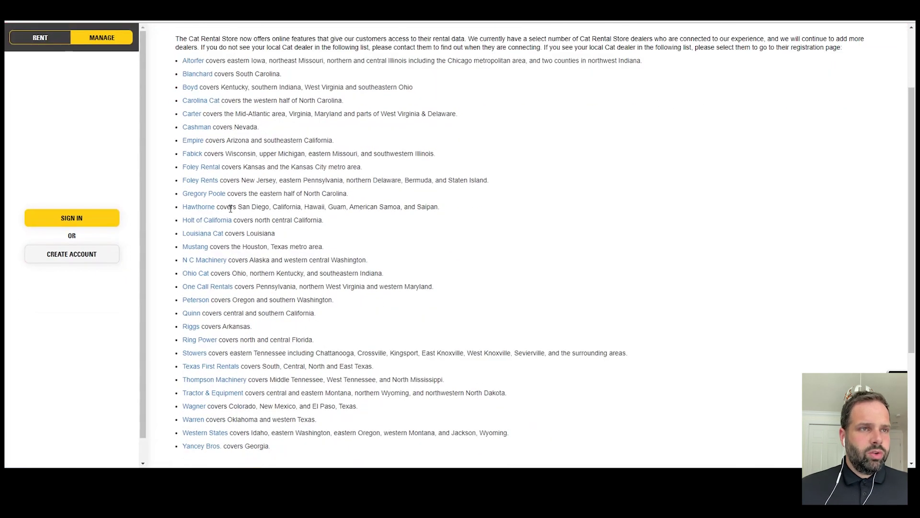
scroll(230, 209, up, 1)
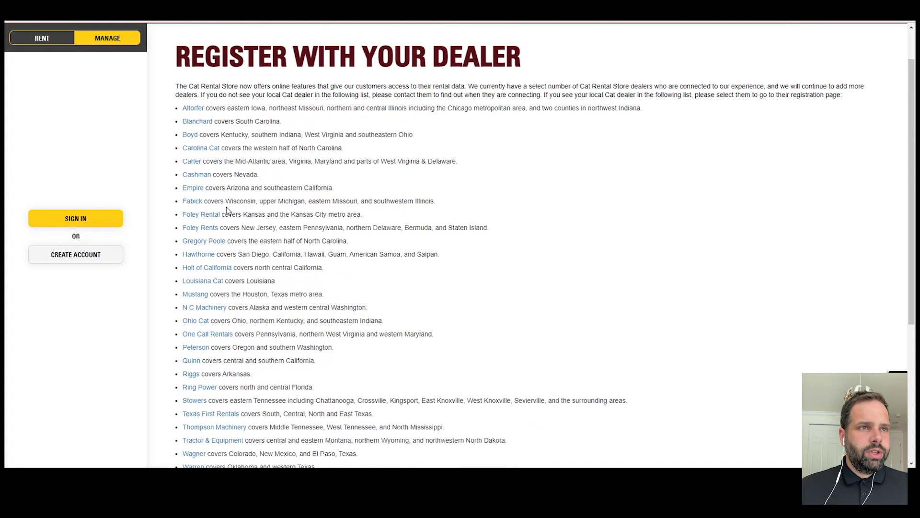
Step: Open Carolina Cat's Register Existing Caterpillar Account form, scroll through it and submit it blank
click(195, 155)
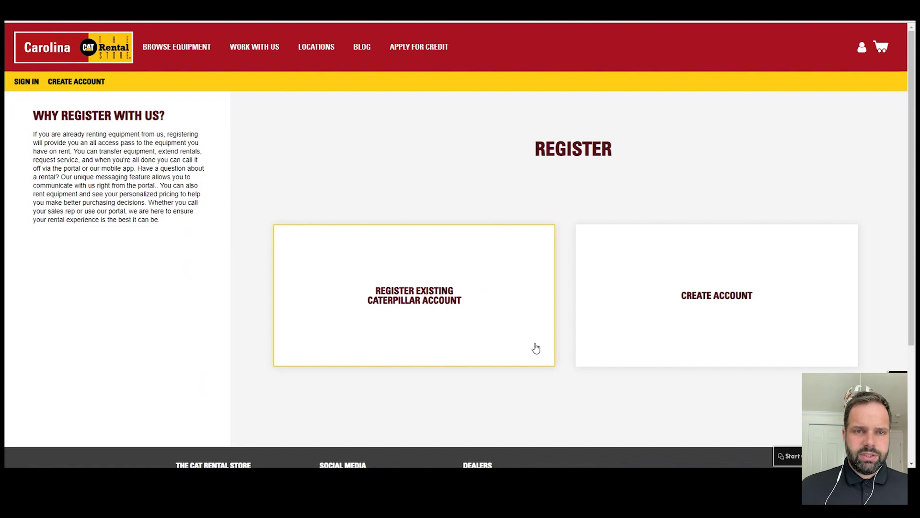
click(698, 324)
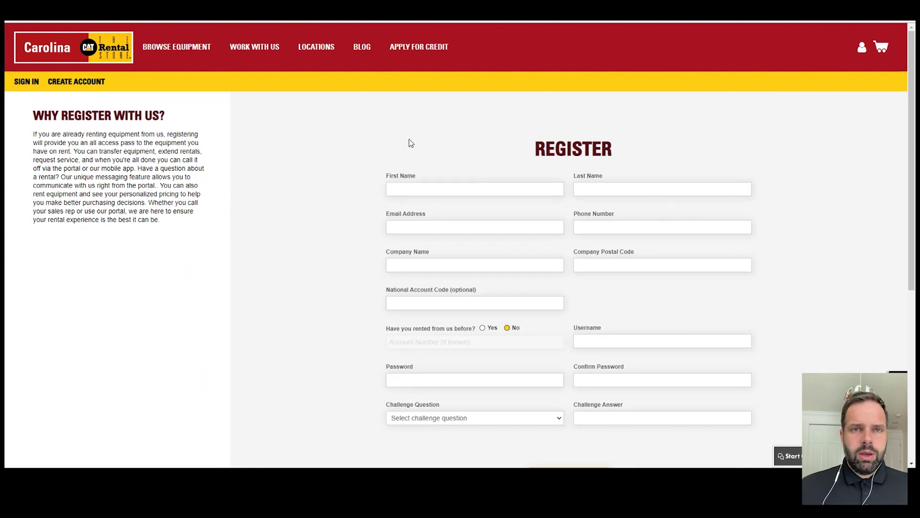
scroll(439, 219, down, 1)
scroll(438, 218, down, 1)
scroll(436, 215, down, 2)
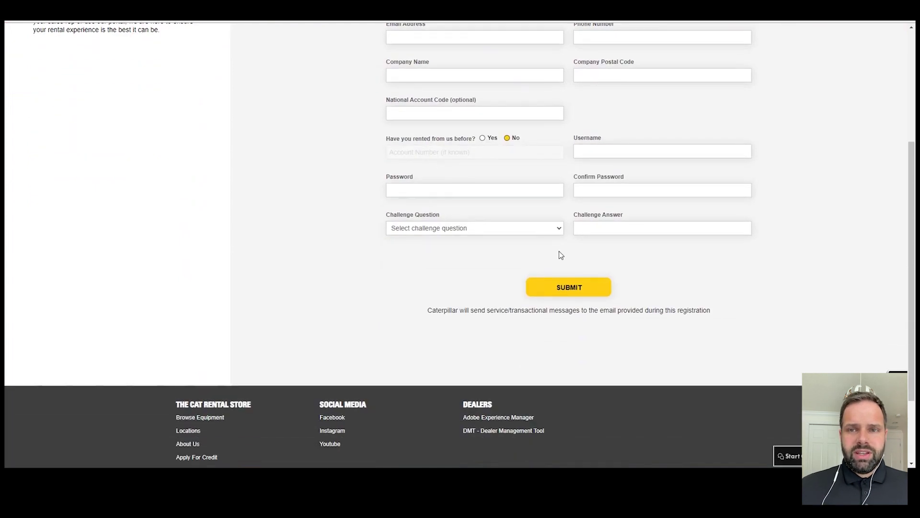
click(572, 286)
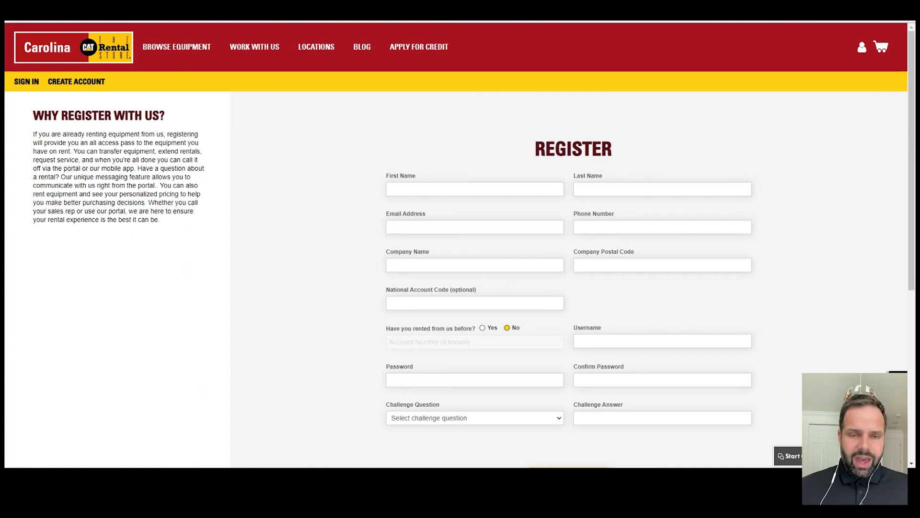
Step: Return to the catrentalstore.com homepage and go to the sign-in page
text(cat)
key(Return)
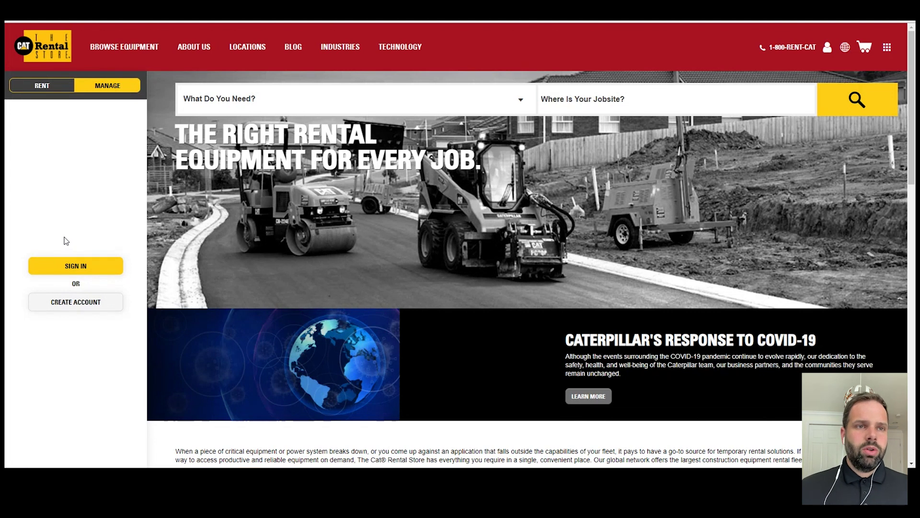
click(71, 265)
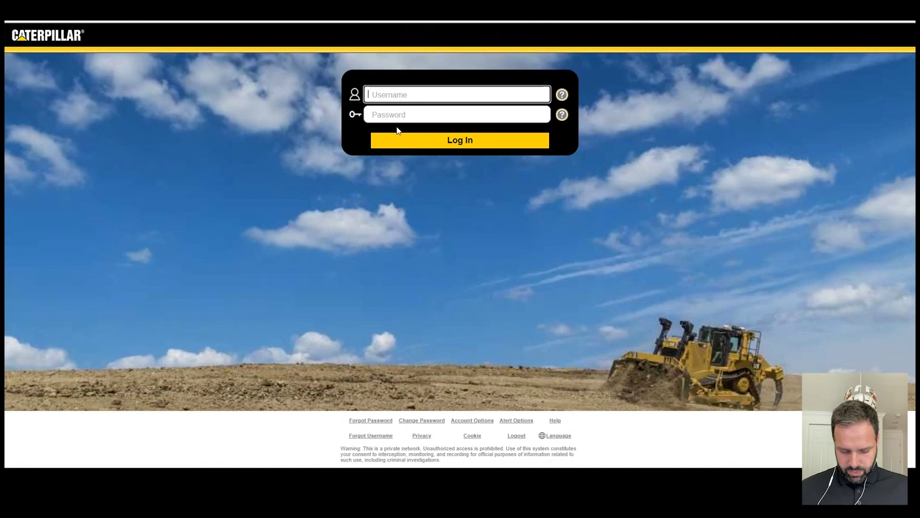
key(Tab)
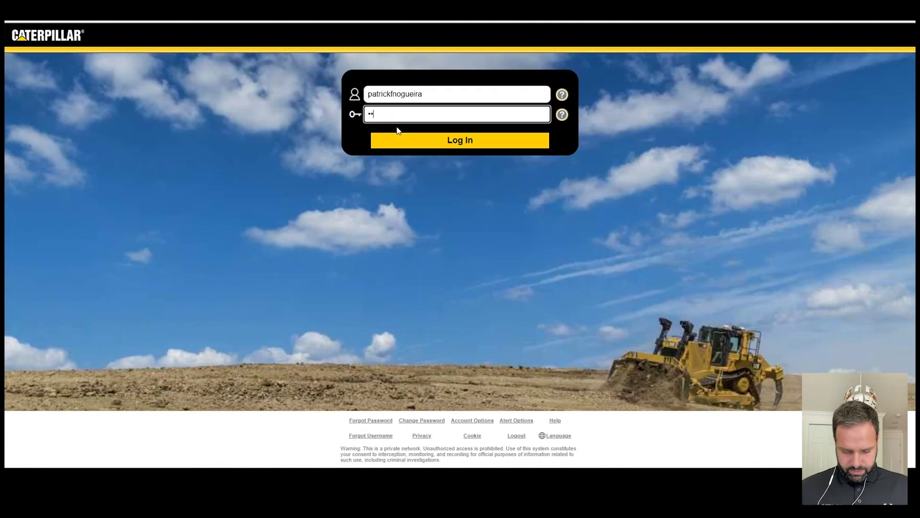
text(*)
key(Return)
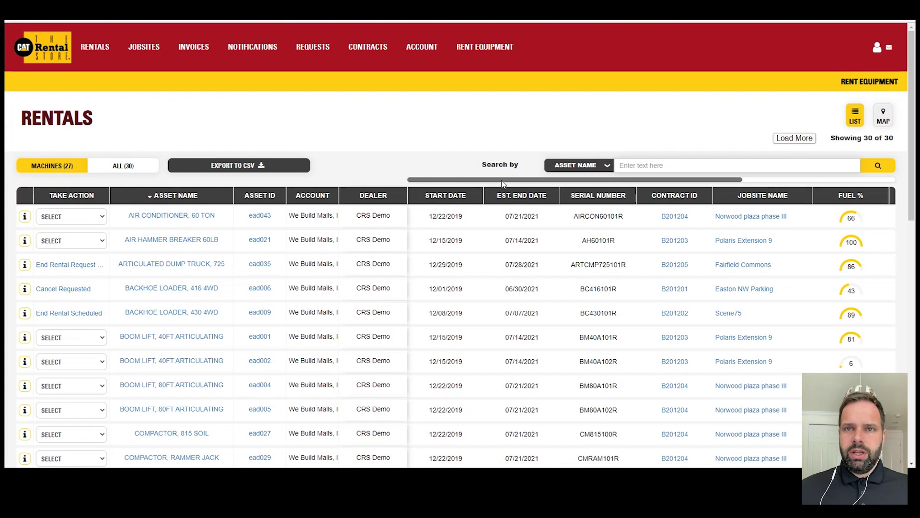
Step: Scroll the Rentals table right to reveal Fuel %, Hours Used, GPS and PO Number columns
scroll(523, 194, right, 3)
scroll(575, 192, right, 4)
scroll(623, 193, right, 4)
scroll(657, 193, right, 4)
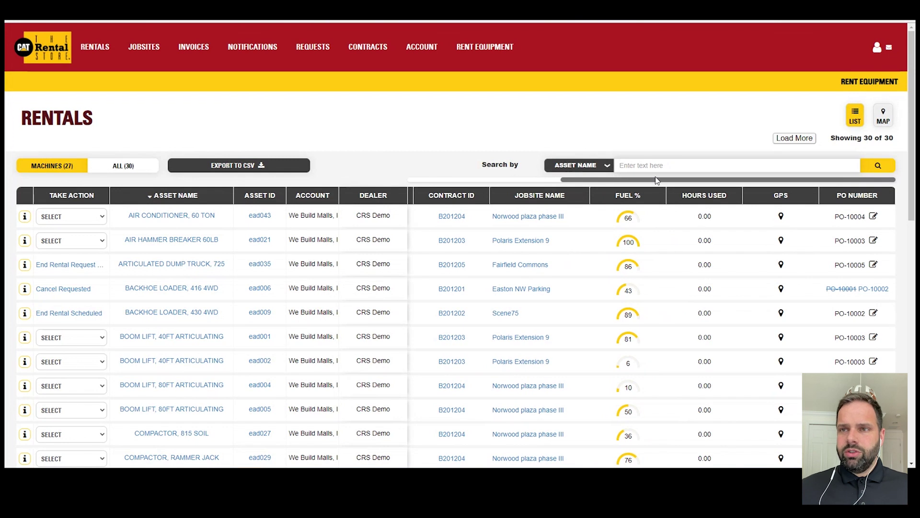
drag(657, 180, 729, 181)
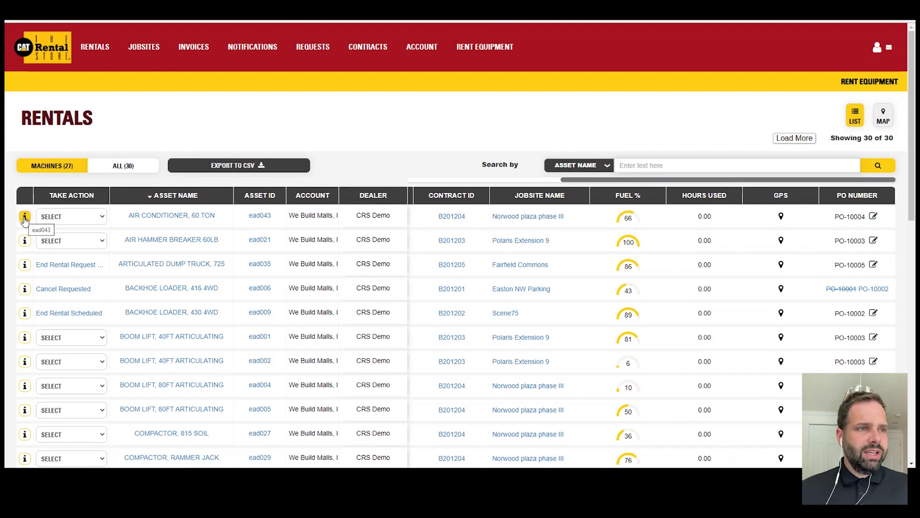
click(24, 338)
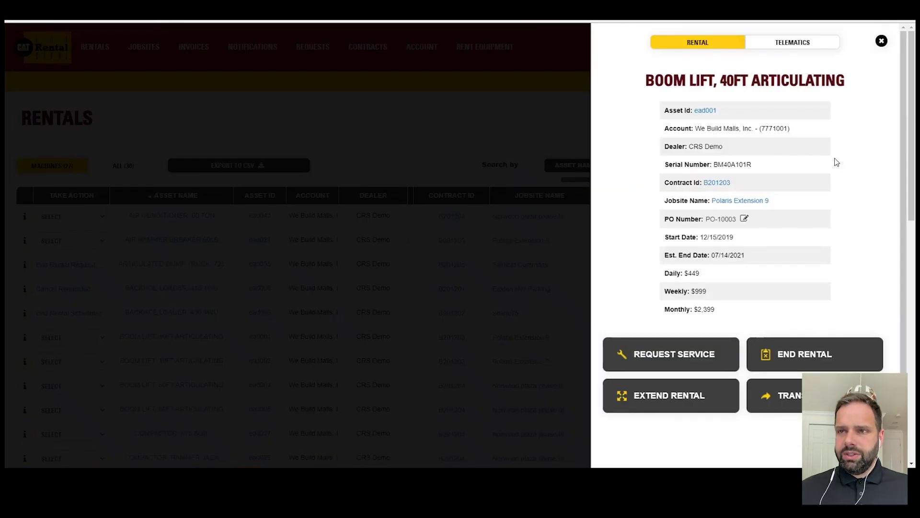
click(782, 48)
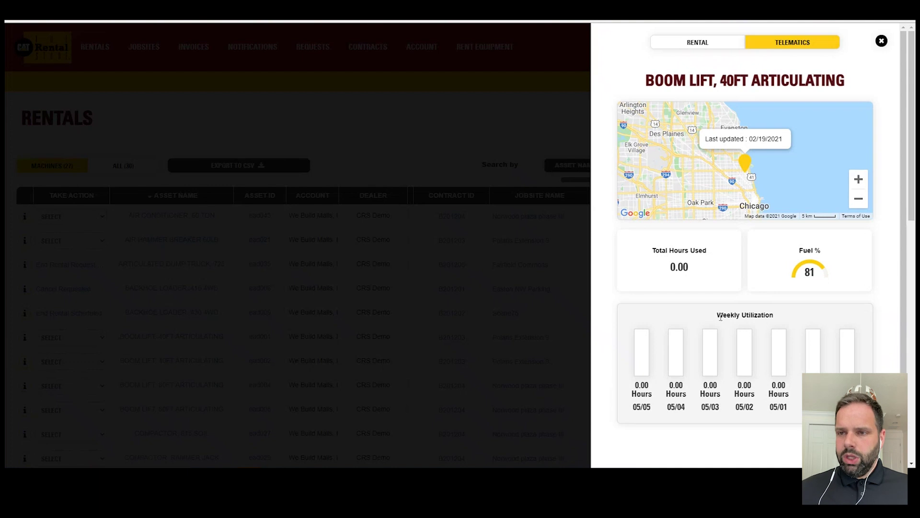
drag(719, 316, 776, 322)
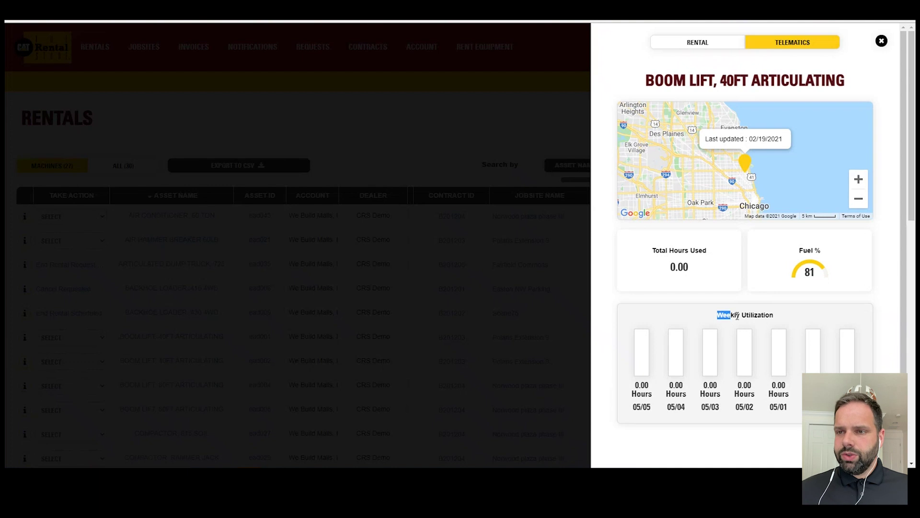
click(778, 322)
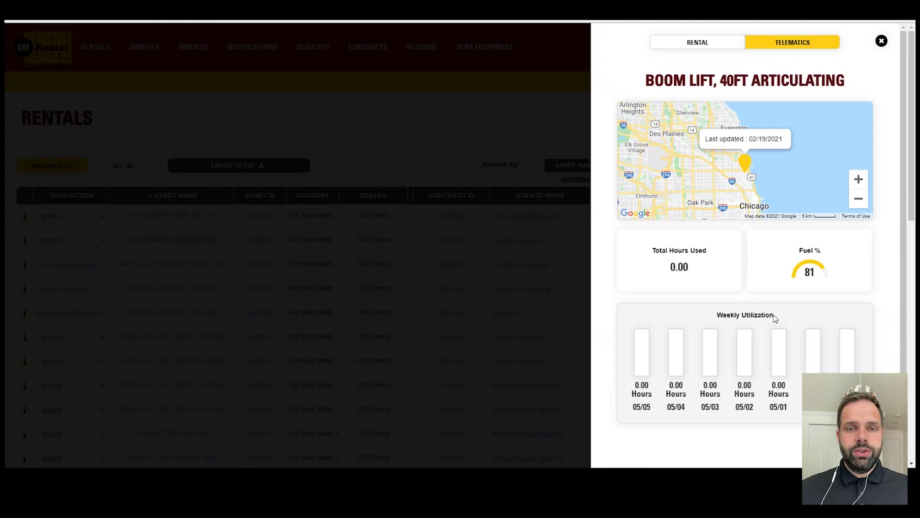
click(881, 41)
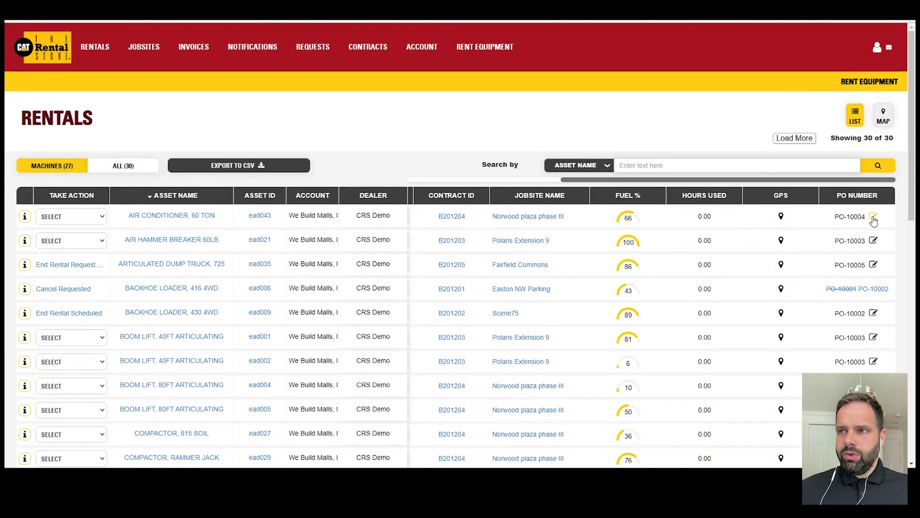
click(873, 218)
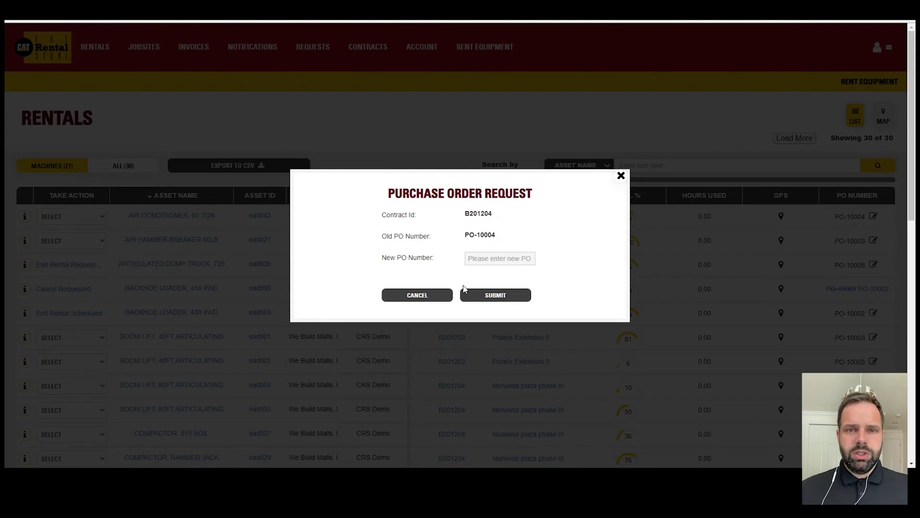
click(621, 176)
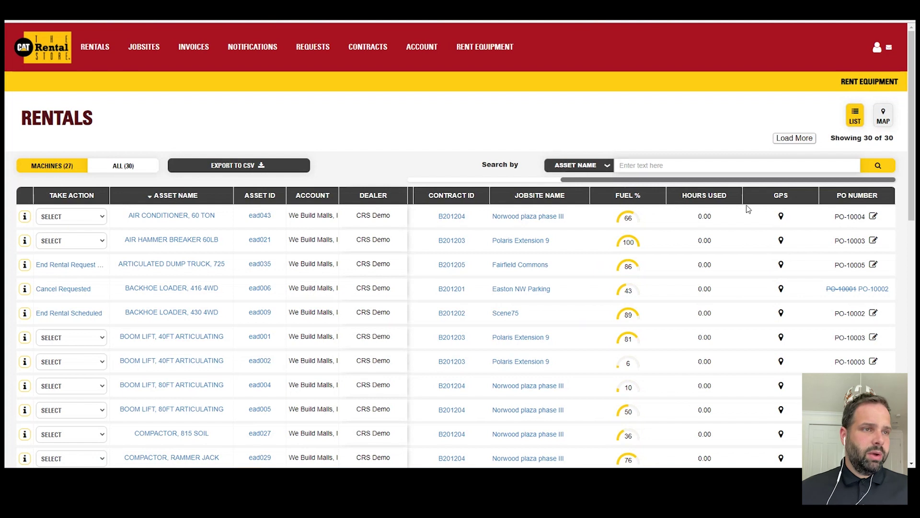
scroll(326, 229, down, 1)
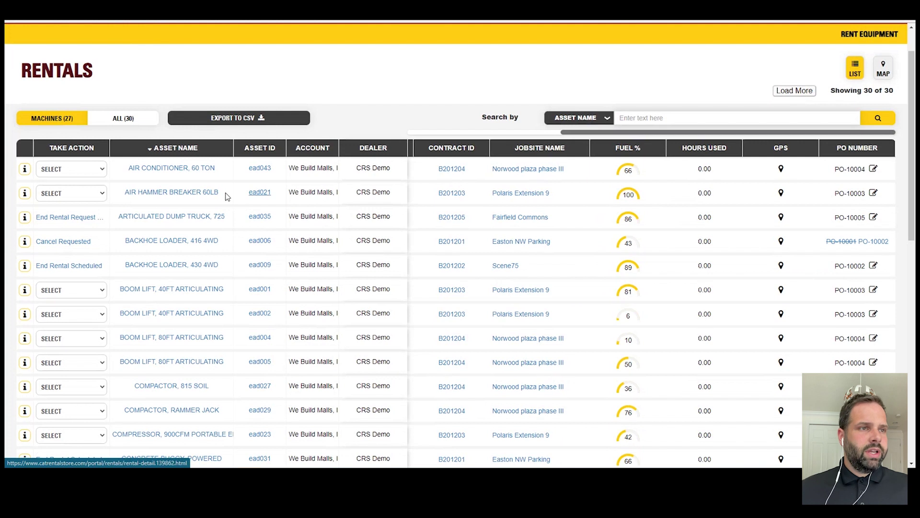
scroll(211, 201, down, 1)
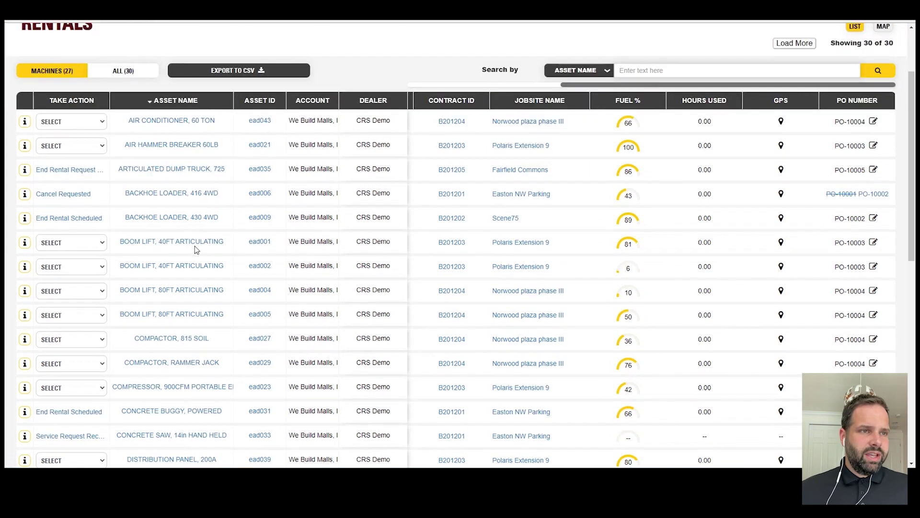
click(159, 317)
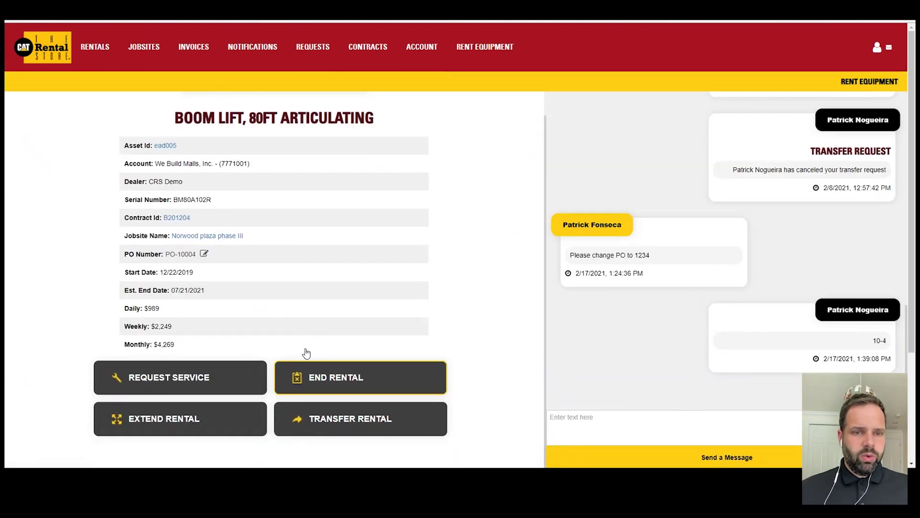
scroll(681, 366, up, 1)
scroll(681, 363, up, 2)
scroll(679, 326, up, 2)
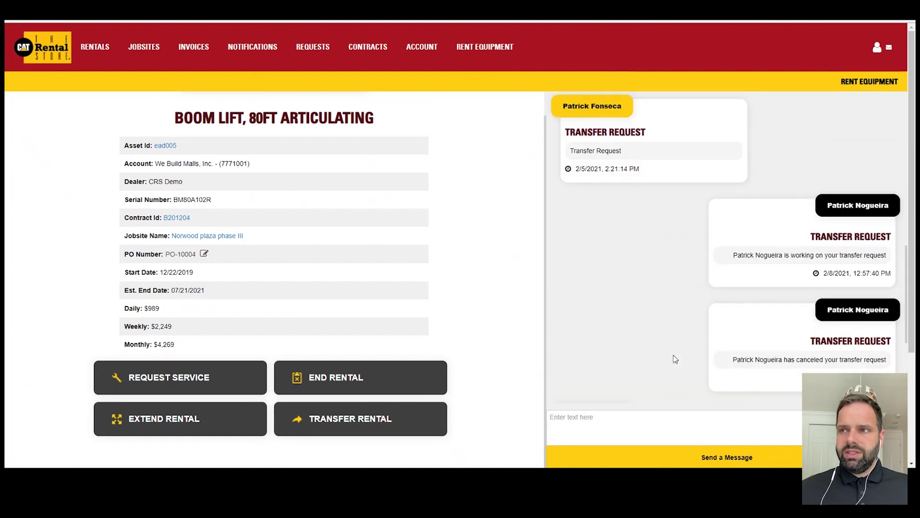
scroll(632, 243, up, 2)
scroll(634, 245, up, 2)
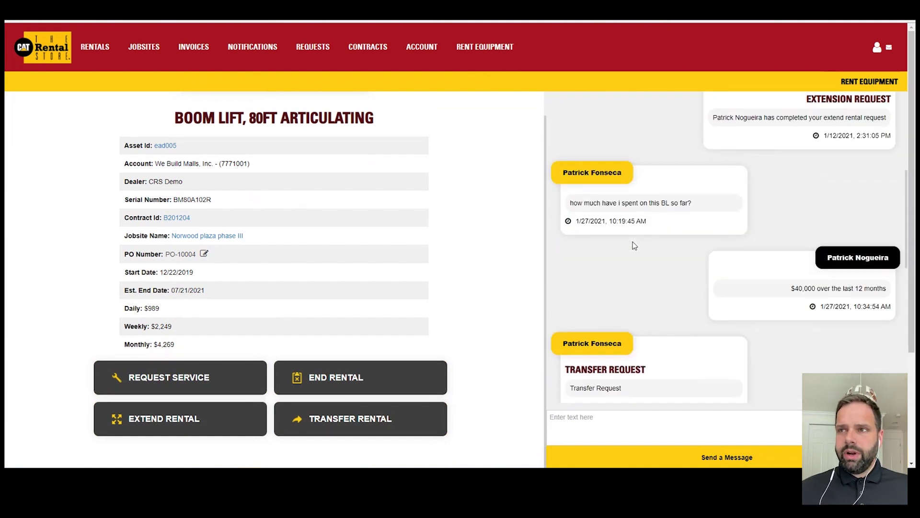
scroll(634, 245, up, 2)
scroll(633, 245, up, 2)
scroll(633, 245, up, 2)
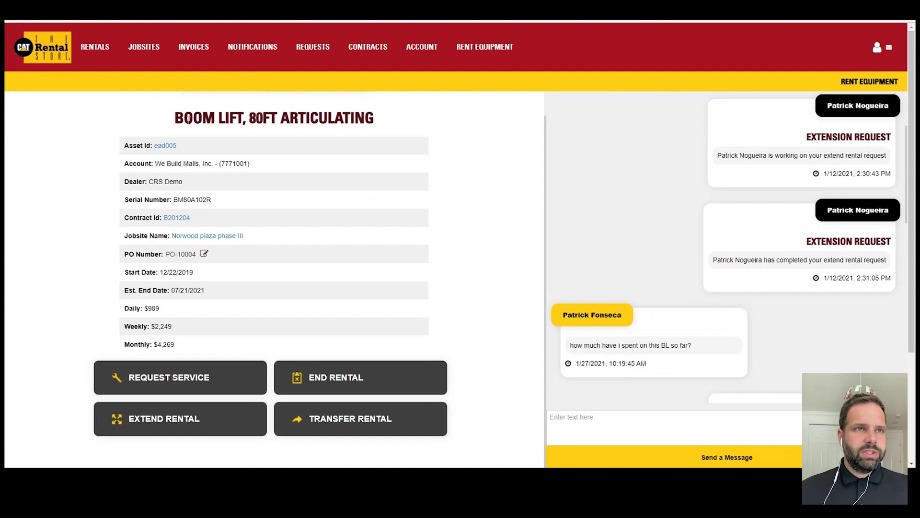
scroll(186, 154, down, 3)
scroll(152, 230, up, 1)
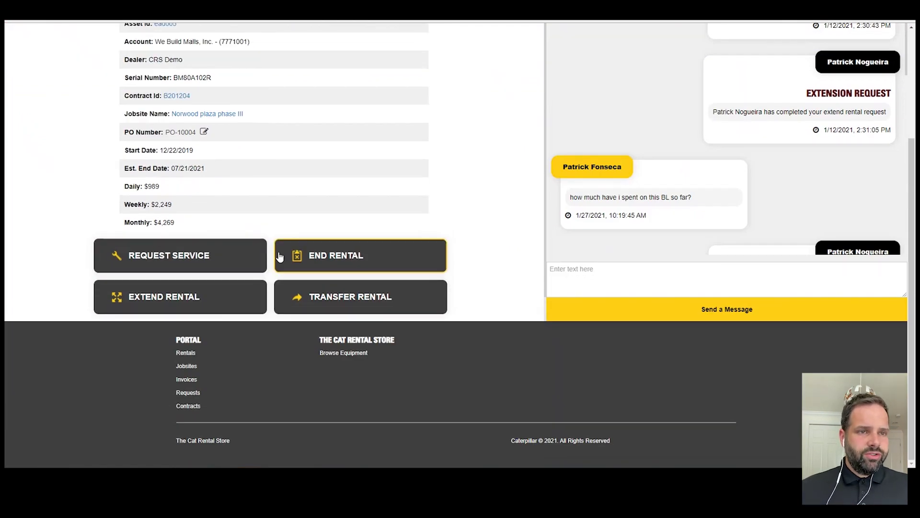
scroll(246, 261, up, 3)
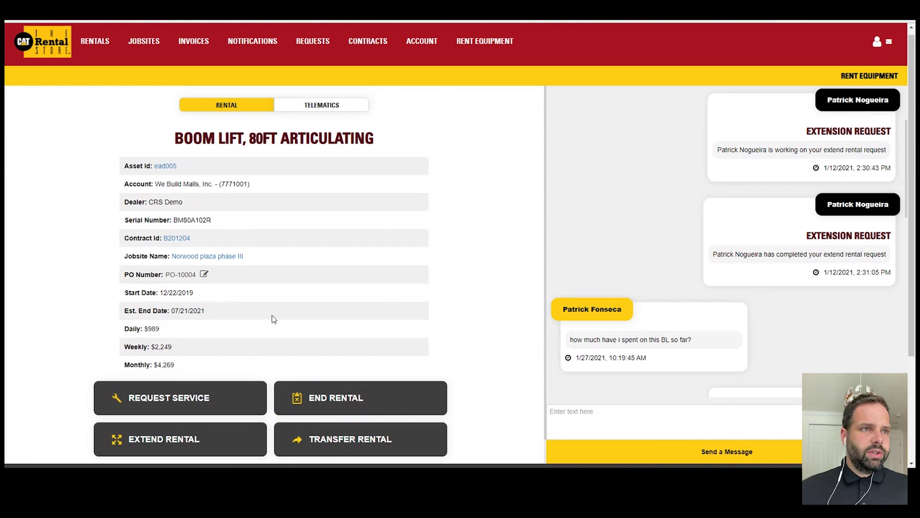
Step: Return to Rentals and show the Take Action choices for boom lift ead001
click(98, 47)
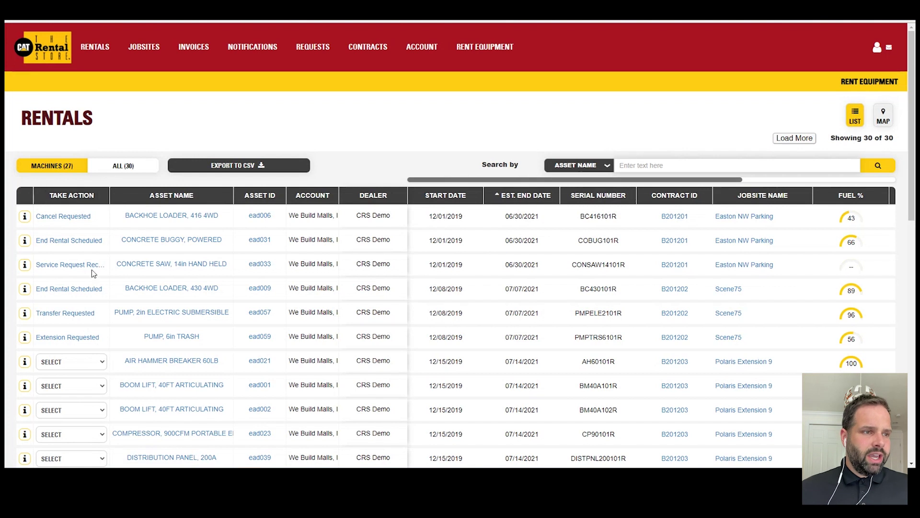
scroll(91, 267, down, 1)
click(85, 343)
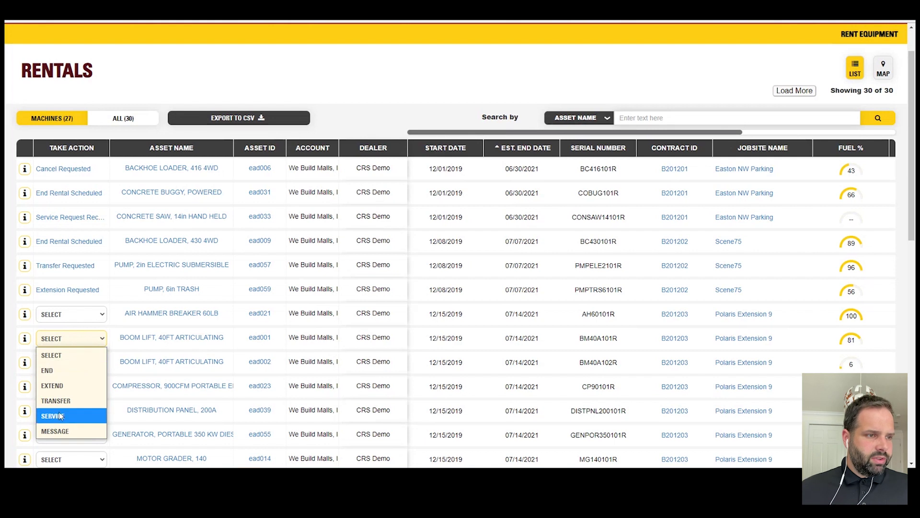
Step: Choose End and, in the End Rental modal, leave only boom lift ead001 ticked
click(53, 374)
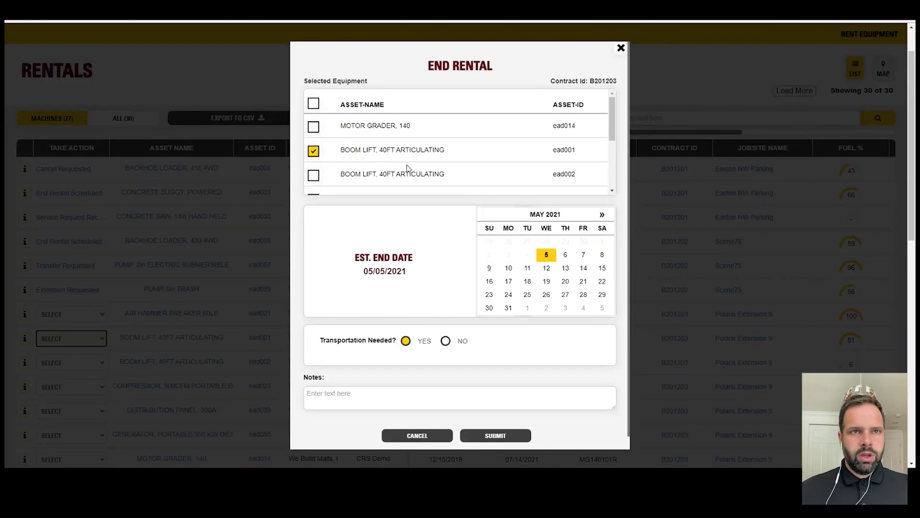
click(314, 176)
scroll(316, 179, down, 1)
scroll(317, 178, down, 1)
click(314, 156)
scroll(315, 158, up, 1)
scroll(314, 143, up, 1)
click(314, 104)
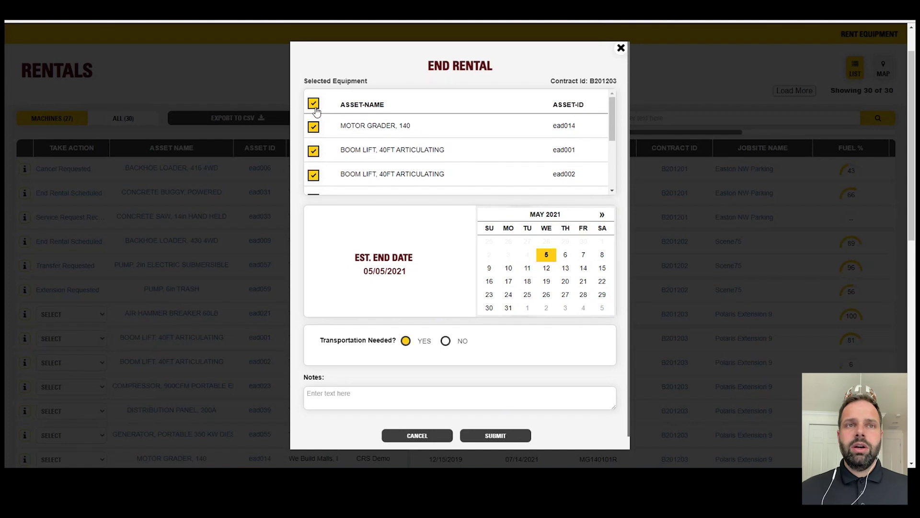
click(314, 105)
click(314, 152)
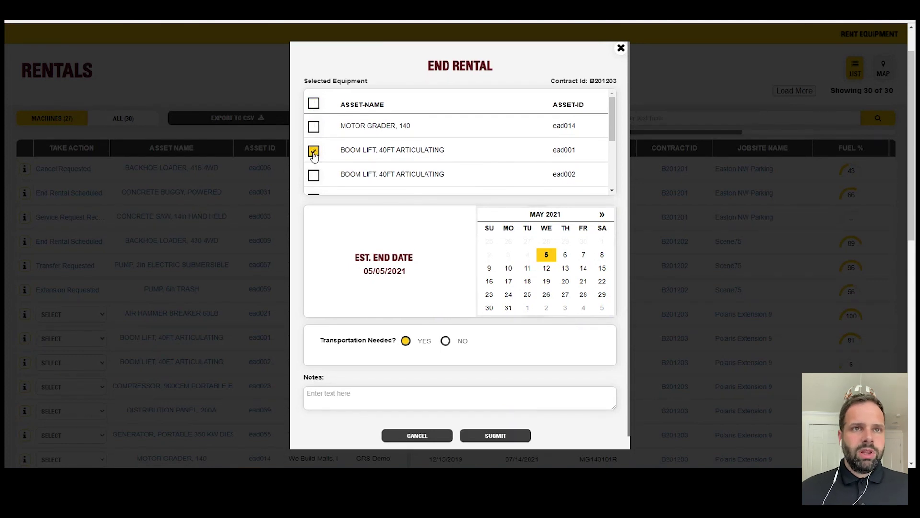
Step: Set the end date to May 7, 2021 and submit the request
scroll(334, 178, down, 1)
scroll(334, 178, down, 2)
scroll(567, 307, down, 1)
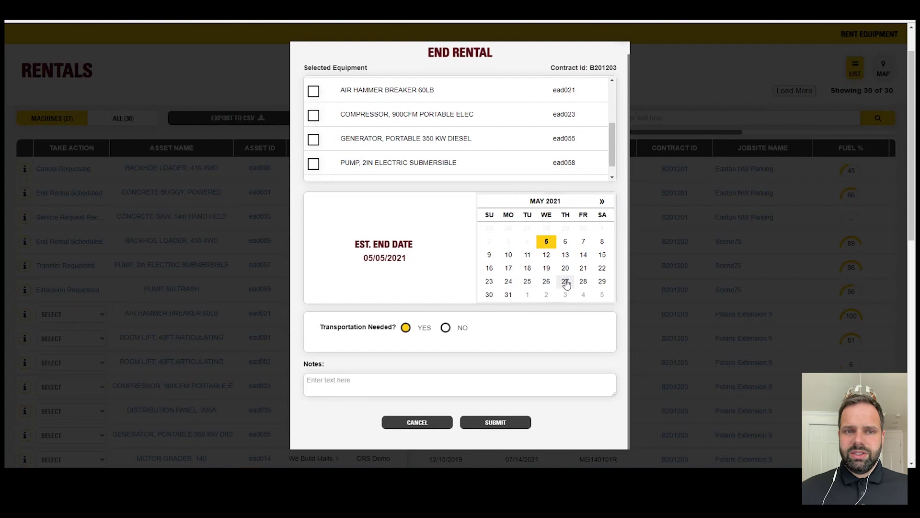
click(583, 243)
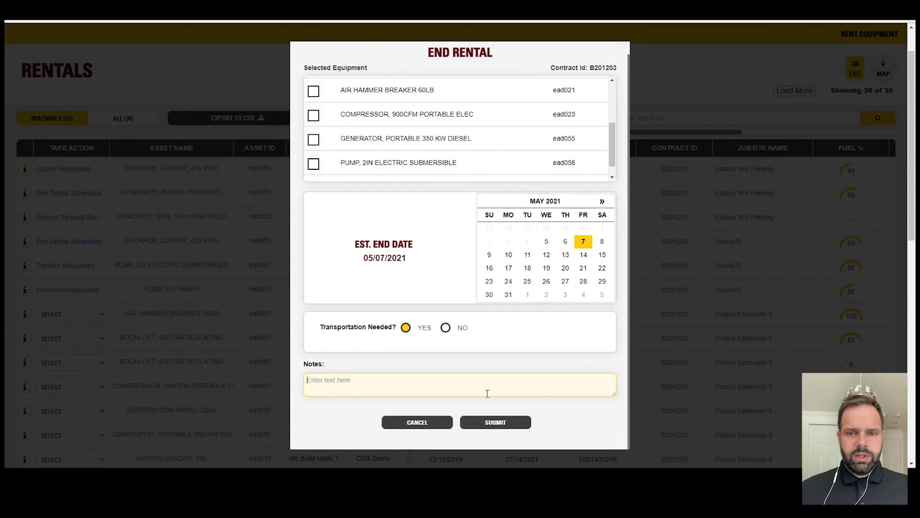
click(523, 424)
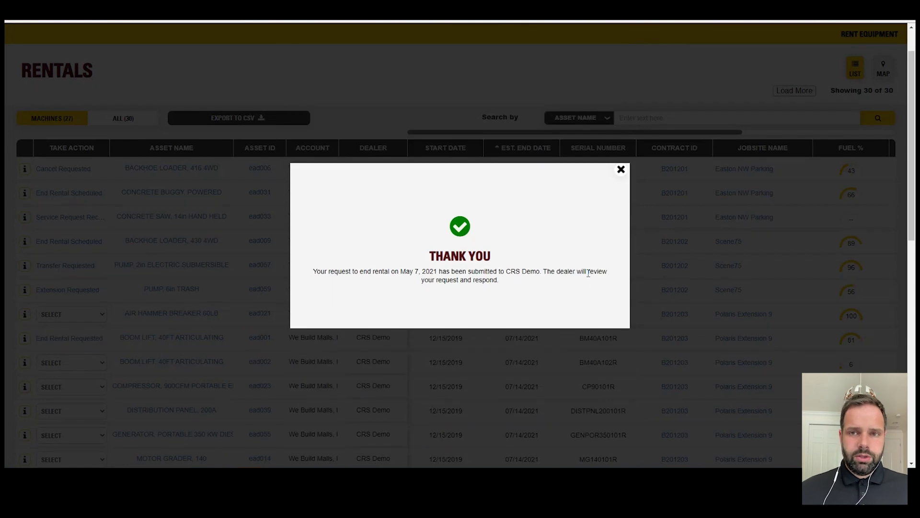
Step: Dismiss the Thank You confirmation and check the Search by options, leaving Asset Name
click(620, 171)
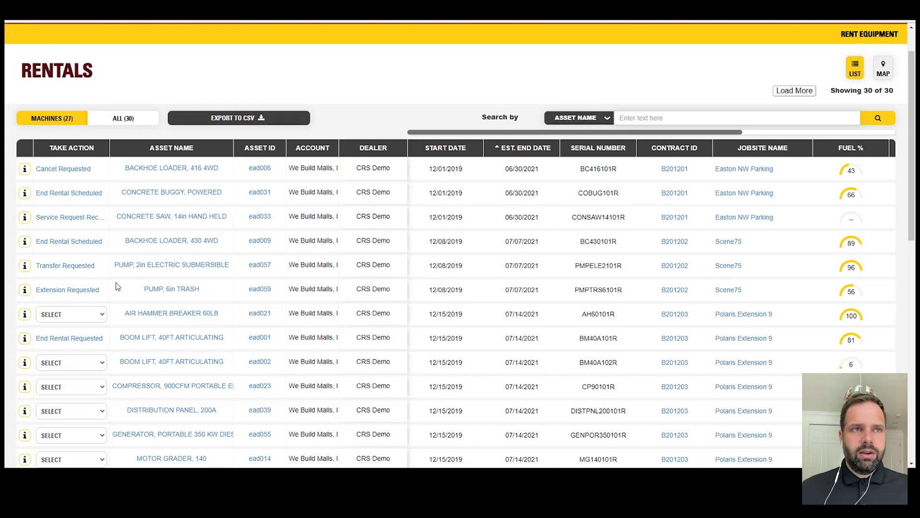
scroll(103, 271, up, 2)
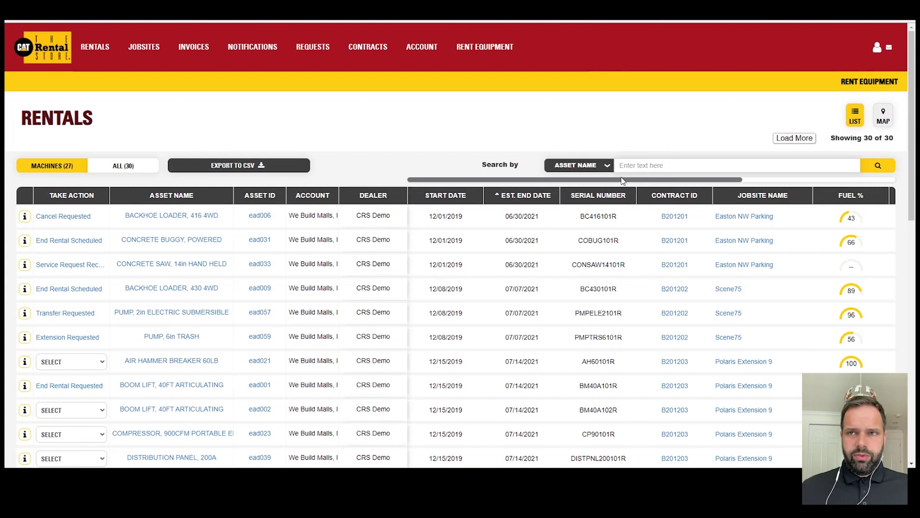
click(604, 168)
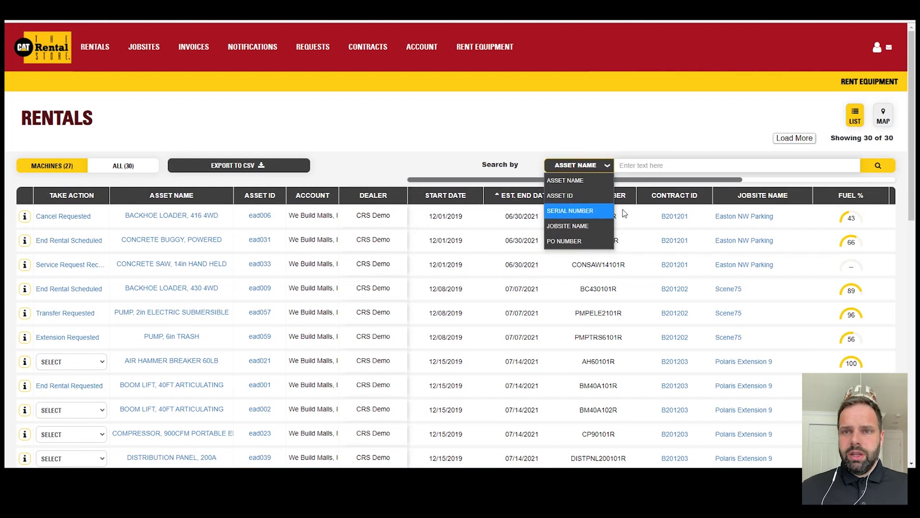
click(630, 173)
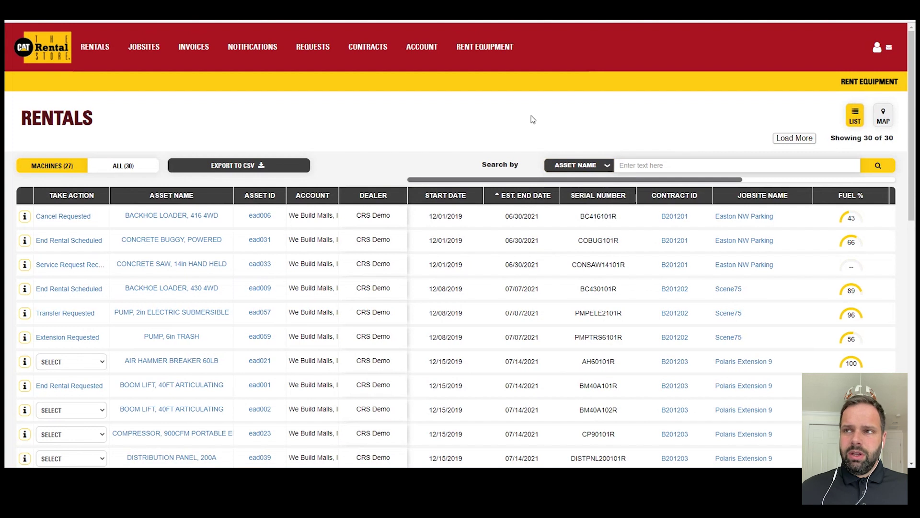
click(884, 124)
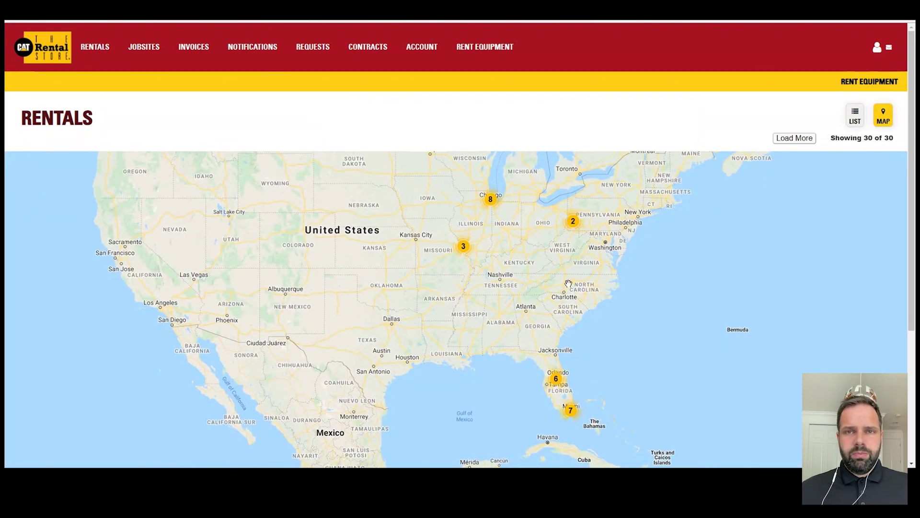
click(562, 380)
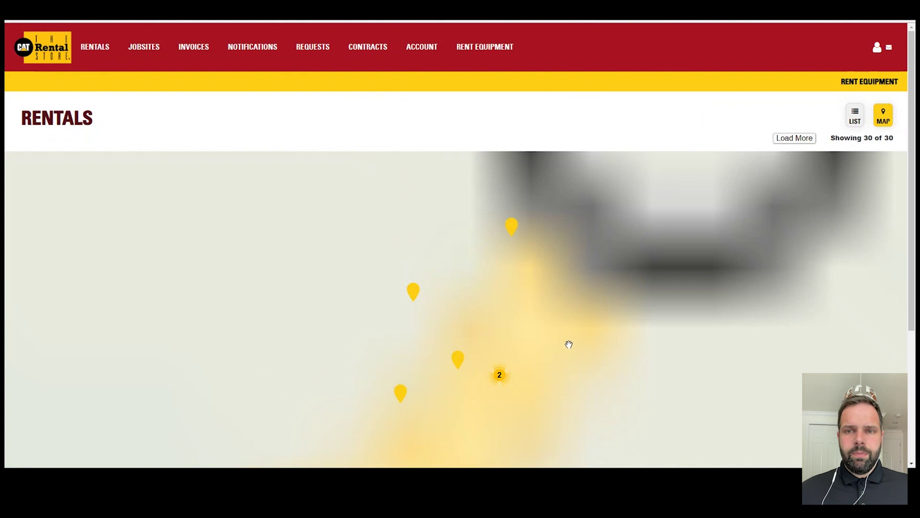
drag(538, 293, 669, 194)
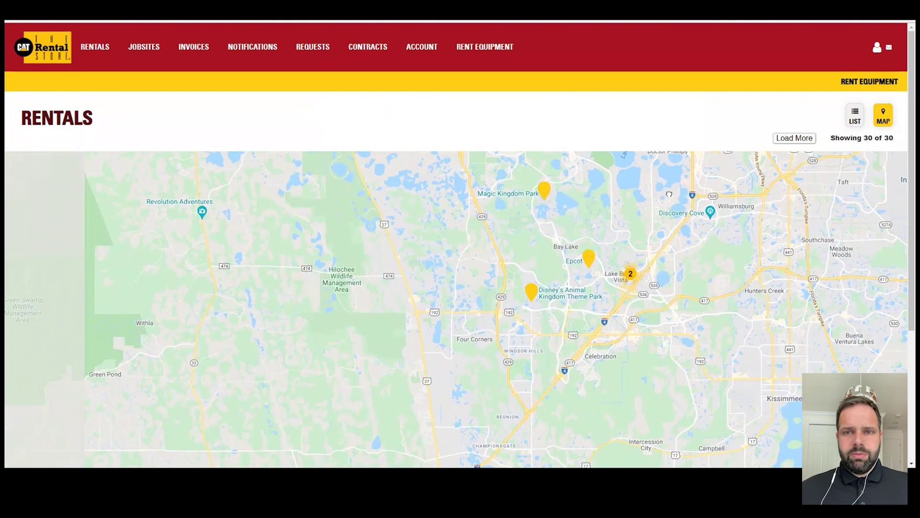
click(588, 258)
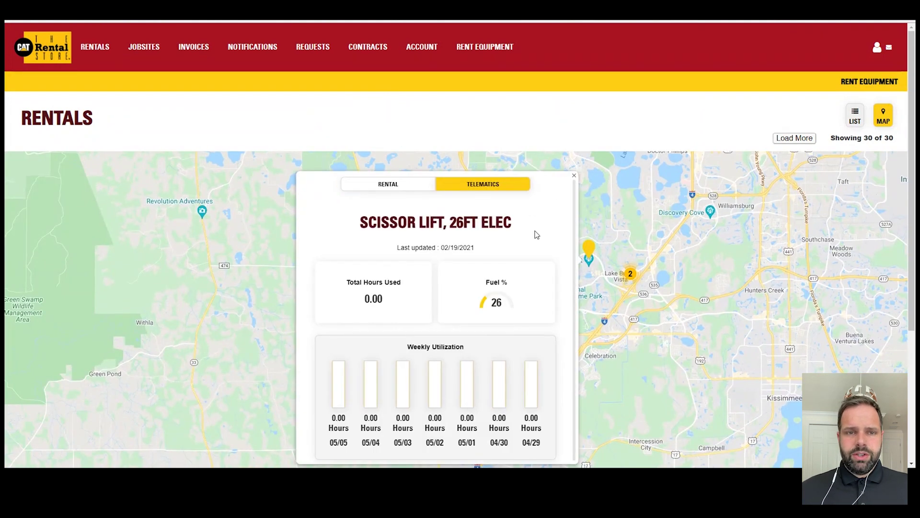
click(575, 176)
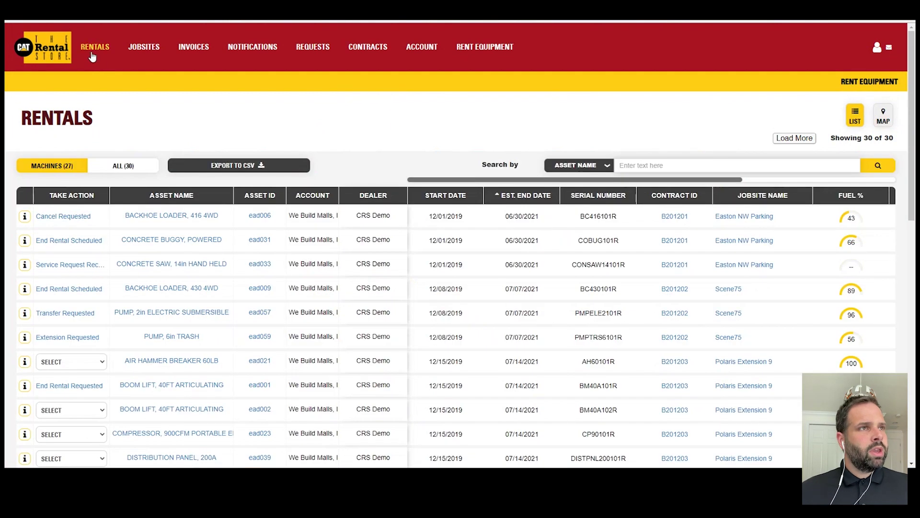
Step: From Jobsites, open Polaris Extension 9 and the Air Hammer Breaker 60LB (ead021) rental details
click(144, 48)
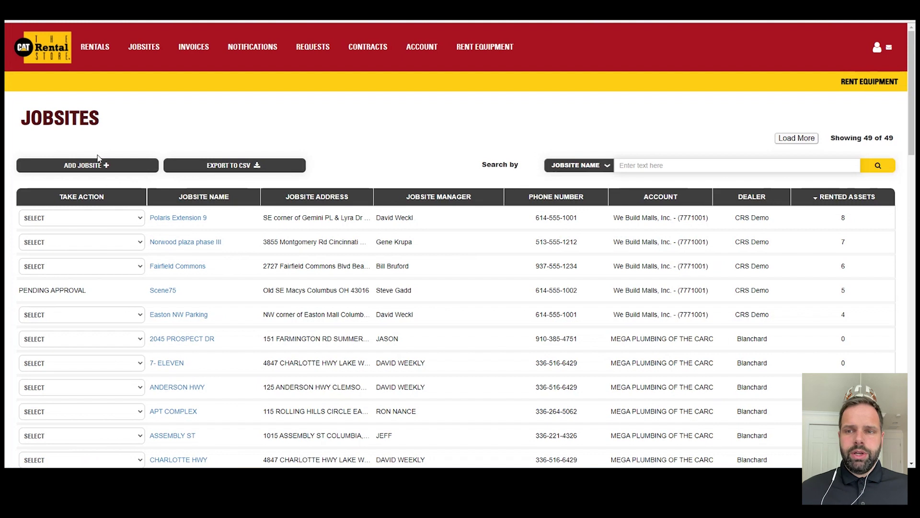
click(168, 220)
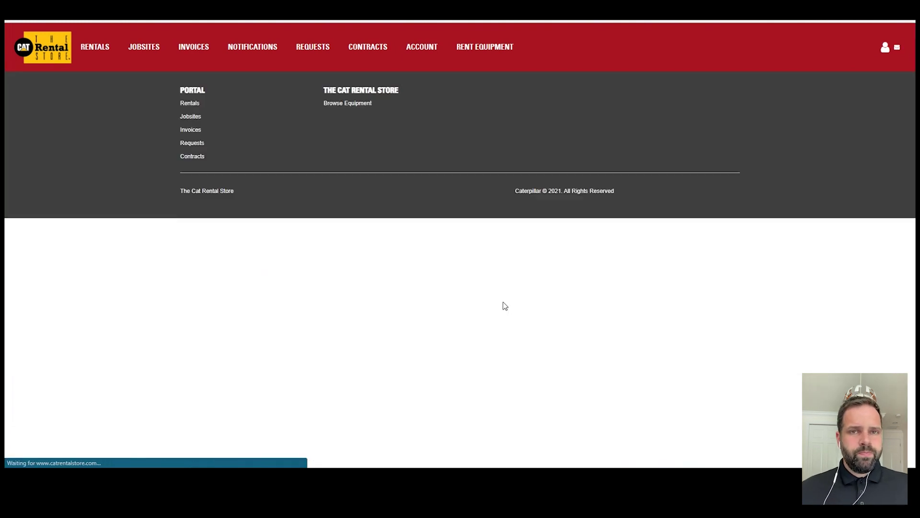
scroll(374, 180, down, 2)
scroll(374, 180, down, 2)
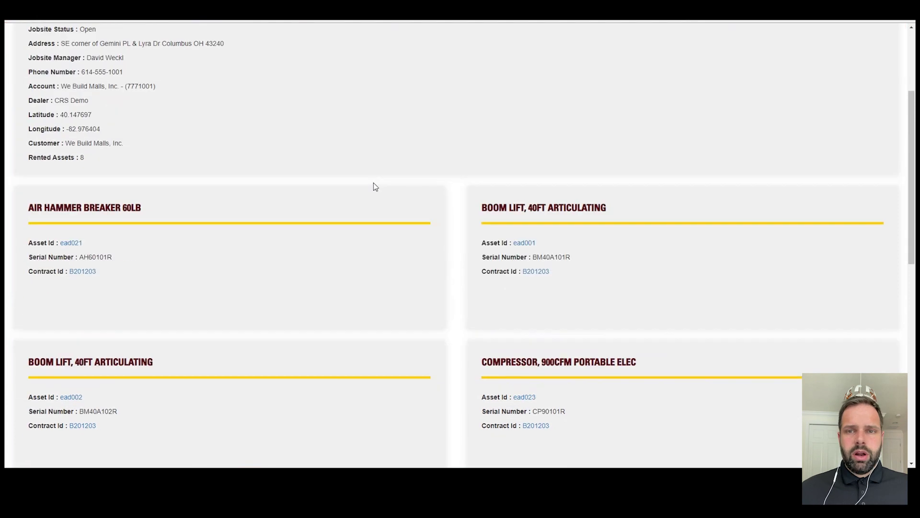
scroll(373, 183, down, 2)
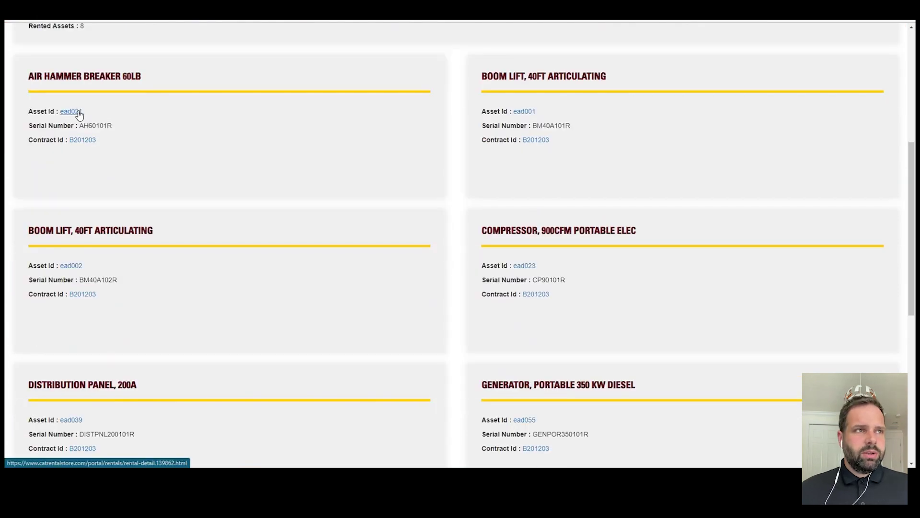
click(78, 111)
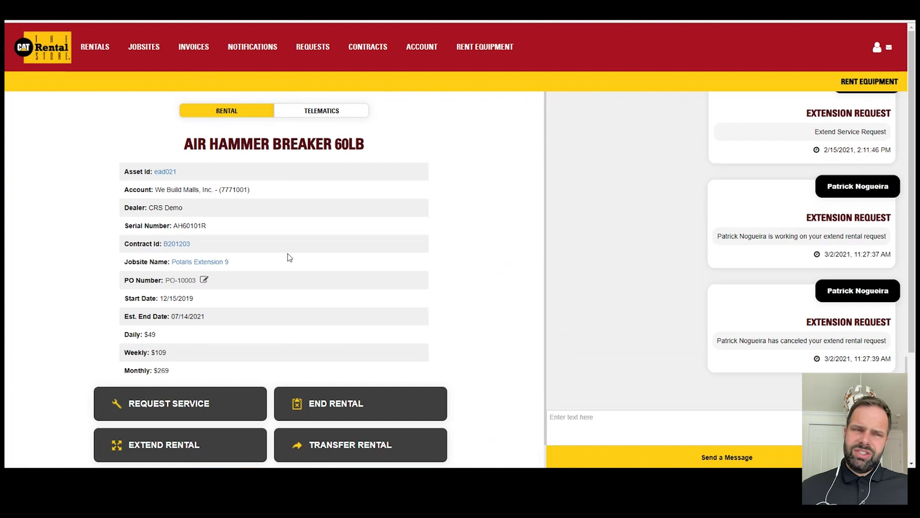
Step: Visit Invoices and Notifications, then view the Contracts list B201201–B201205
click(190, 48)
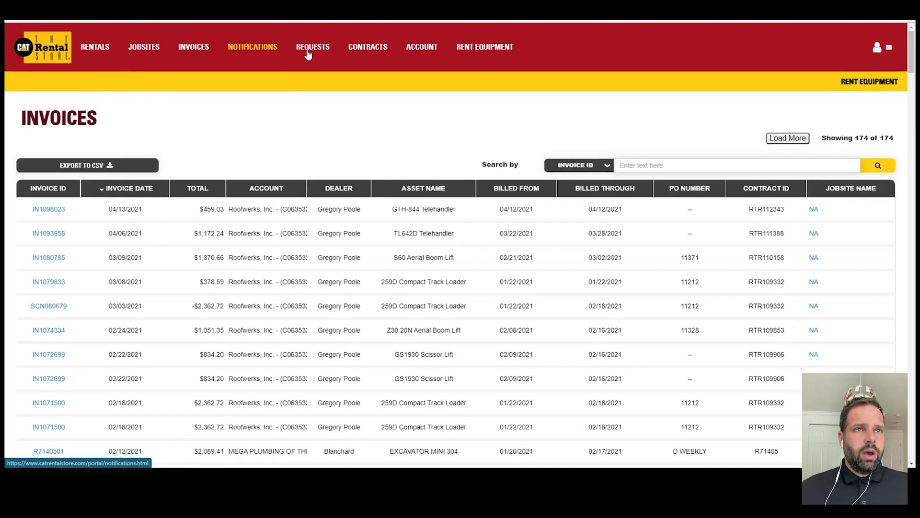
click(264, 48)
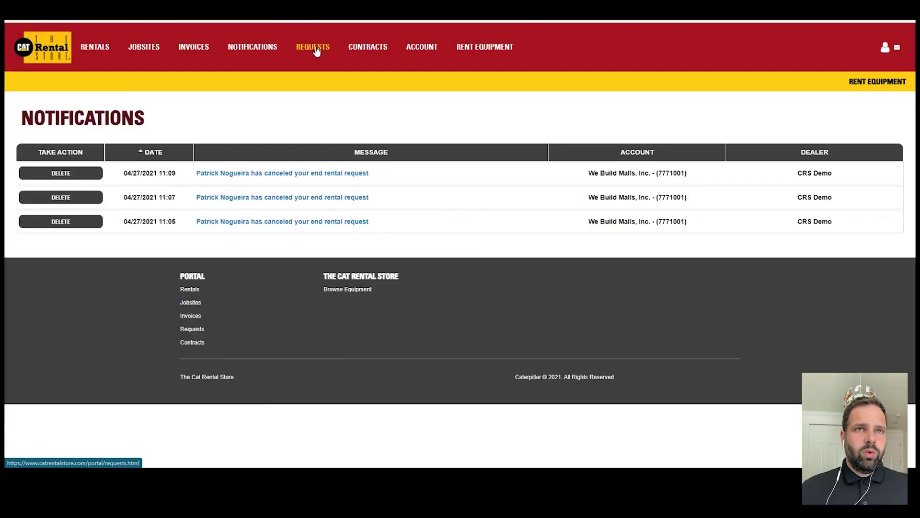
click(360, 51)
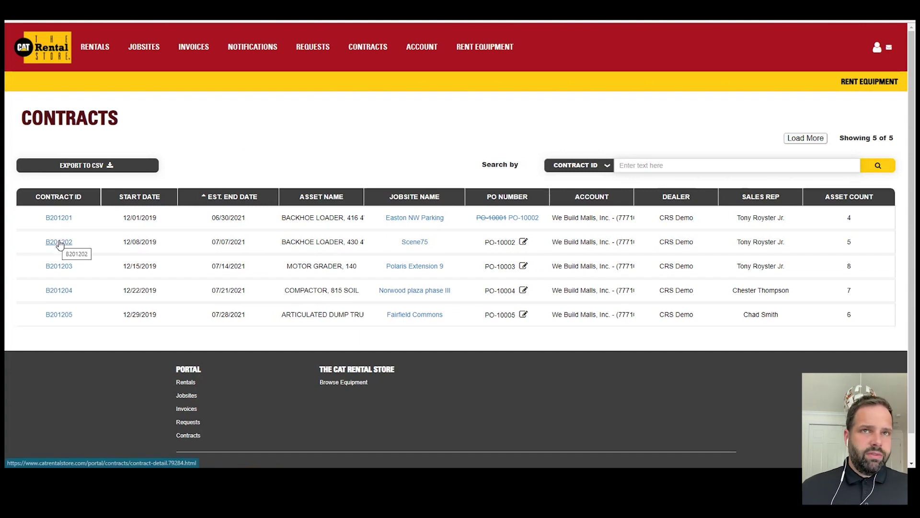
Step: Review the account details and notification settings, then return to the 30-item Rentals list
click(424, 52)
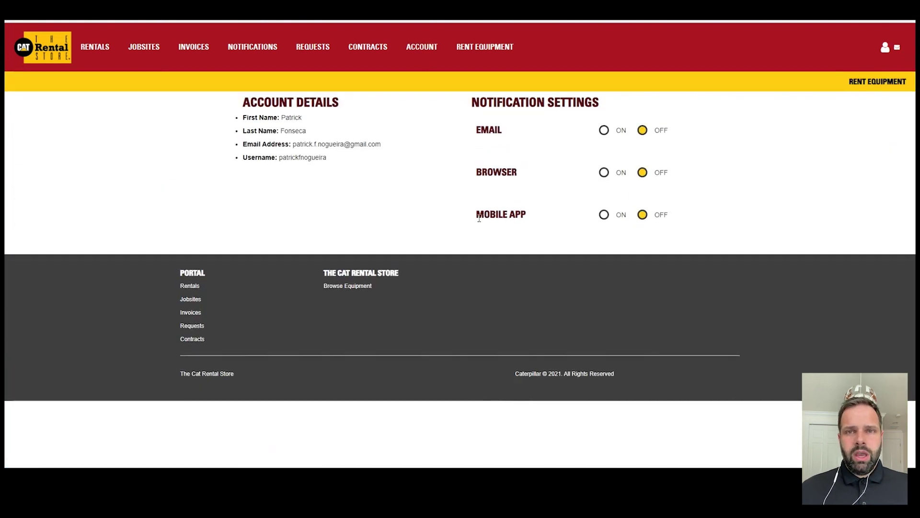
drag(476, 214, 527, 219)
click(523, 235)
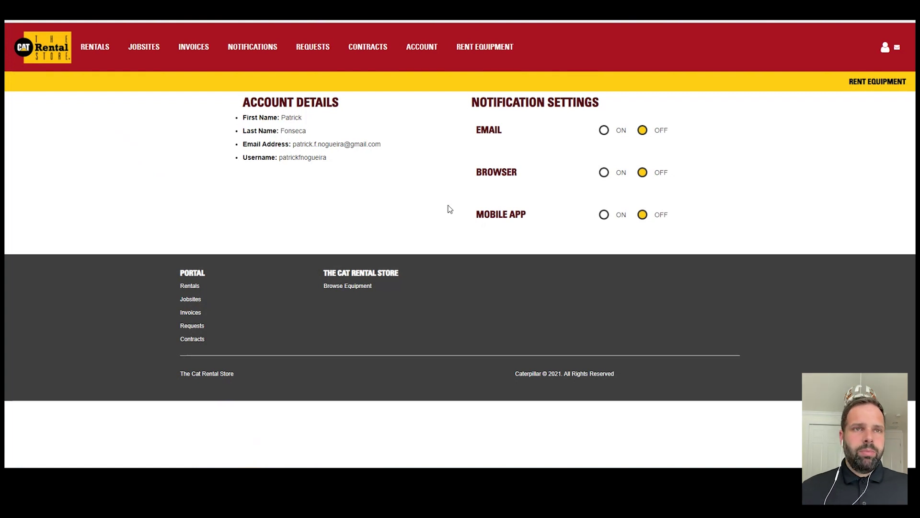
click(106, 57)
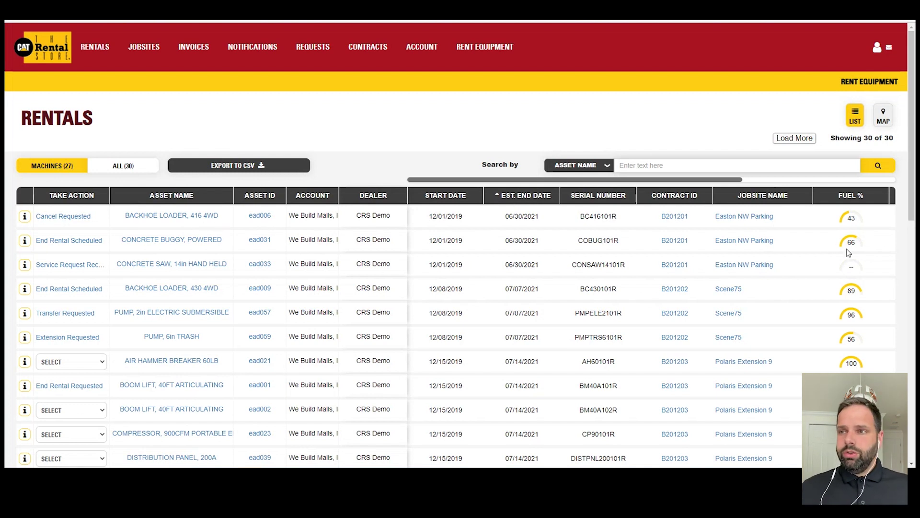
Step: Scroll the Rentals table right to show the Hours Used, GPS and PO Number columns
drag(741, 180, 758, 186)
scroll(762, 240, right, 3)
scroll(764, 287, right, 2)
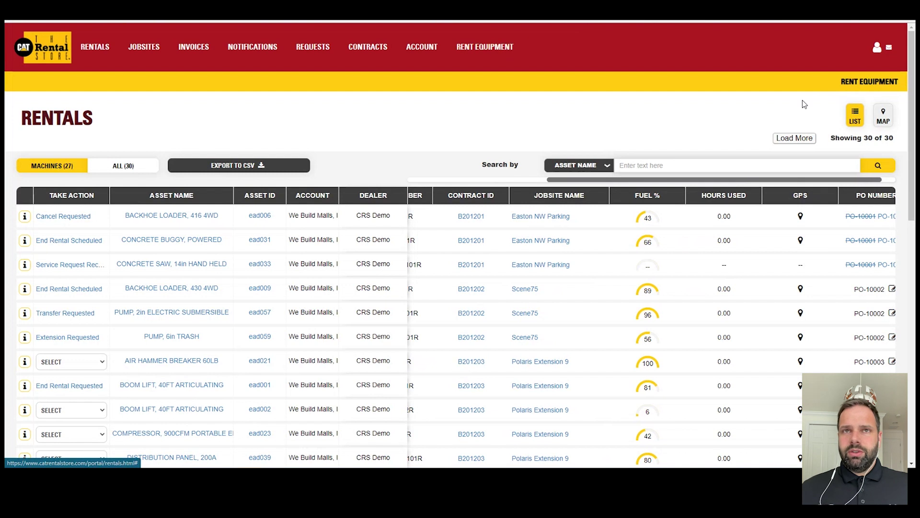
Step: Search rental equipment for a Denver, Colorado, US jobsite, landing on Wagner Rents' Browse Equipment
click(869, 81)
click(415, 174)
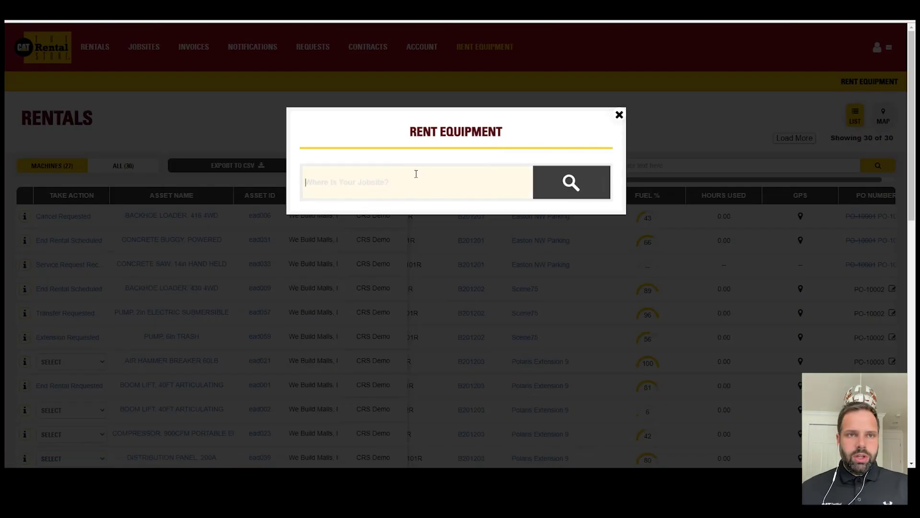
text(Denv)
click(389, 210)
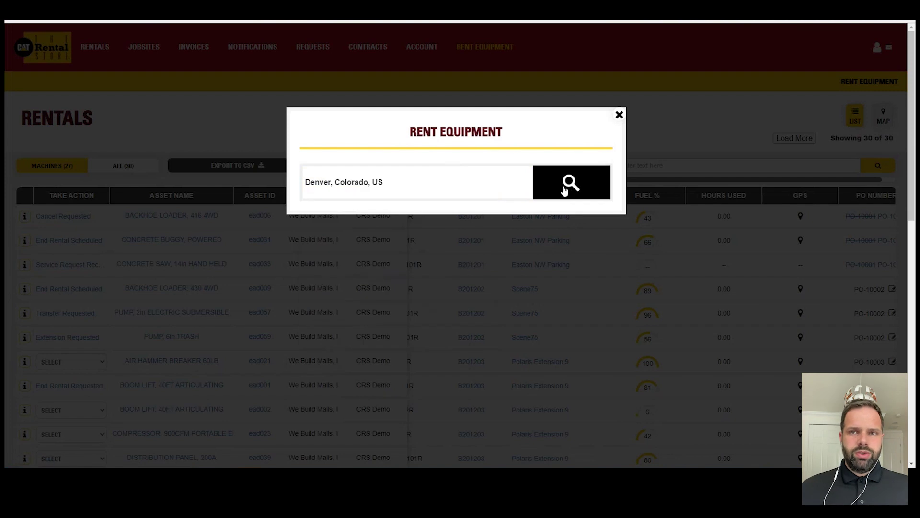
click(548, 181)
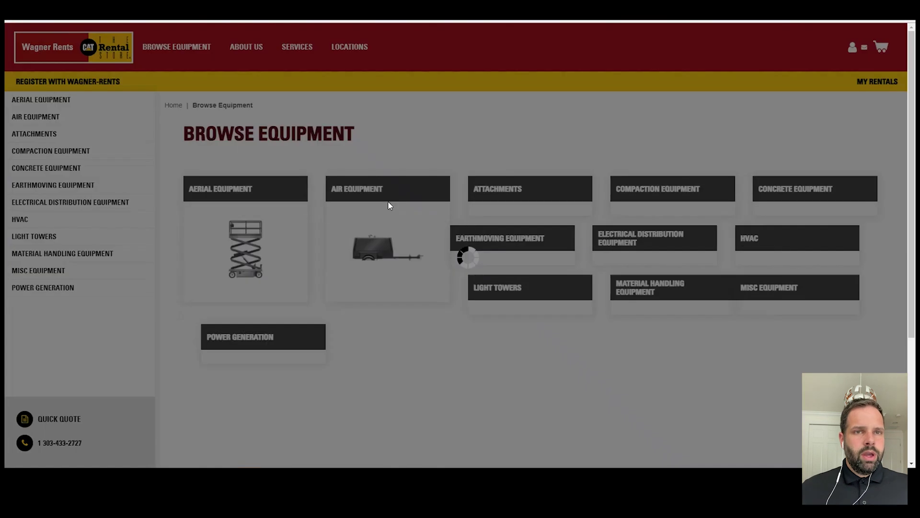
Step: Browse Earthmoving Equipment to Skid Steer Loaders and scroll through the model grid
scroll(254, 255, down, 2)
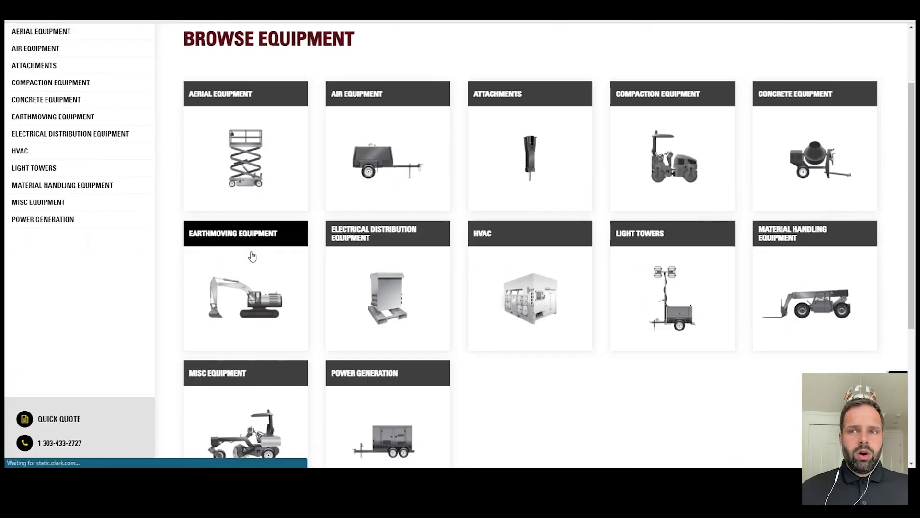
click(255, 254)
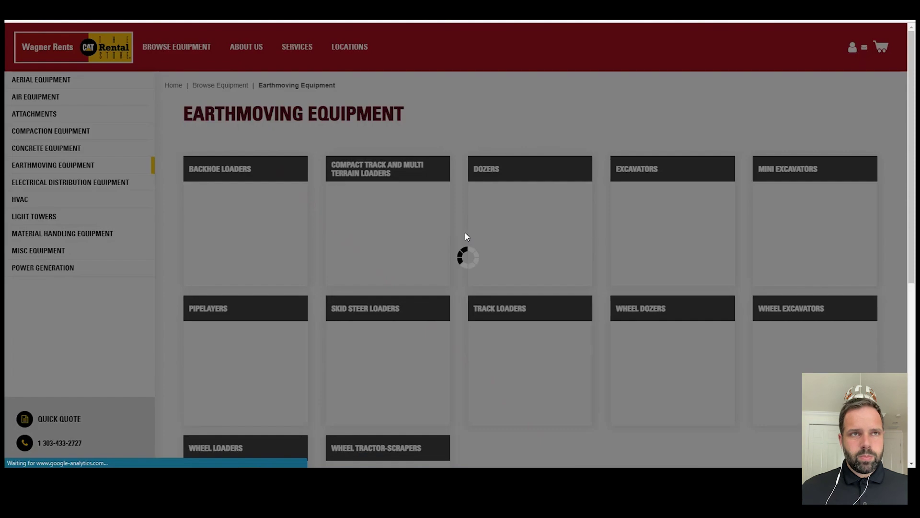
scroll(466, 233, down, 3)
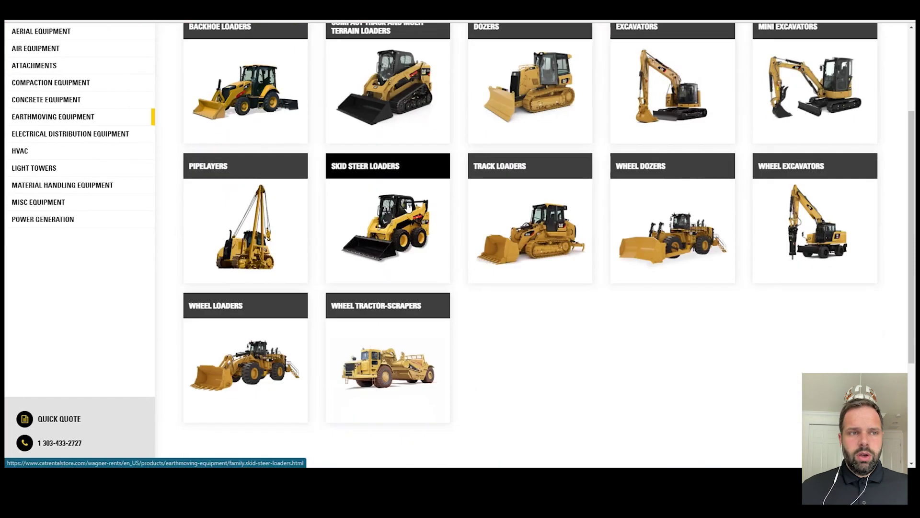
click(367, 169)
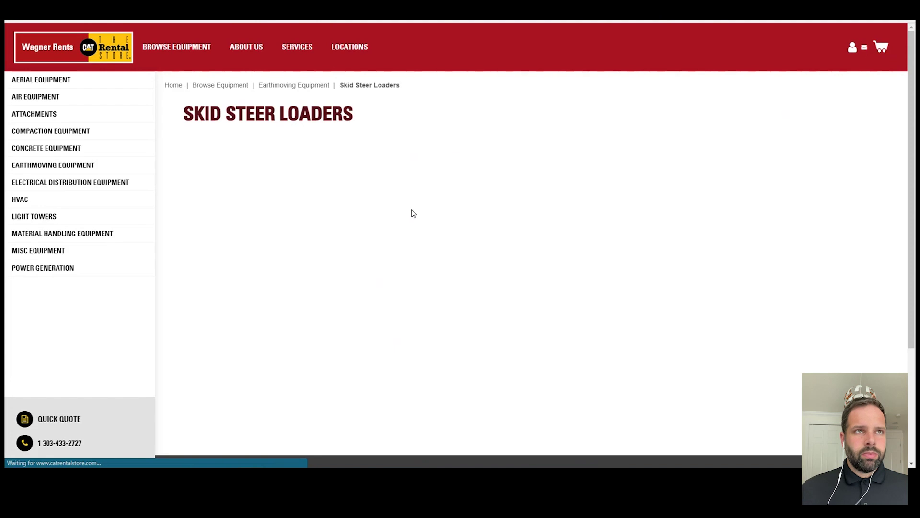
scroll(314, 191, down, 1)
scroll(315, 195, down, 2)
scroll(634, 230, down, 4)
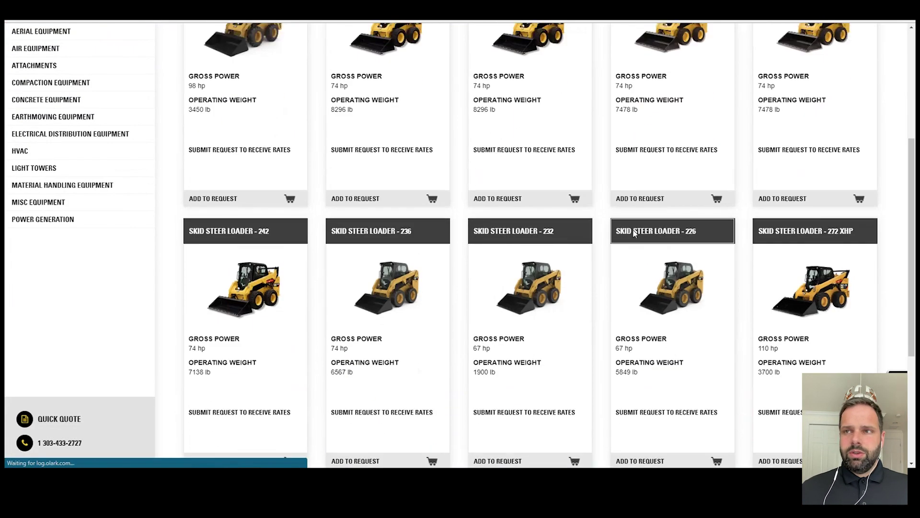
scroll(581, 300, up, 4)
Step: Add Skid Steer Loader 262 to the request for 9 May to 22 May
click(575, 323)
scroll(534, 250, down, 2)
click(386, 296)
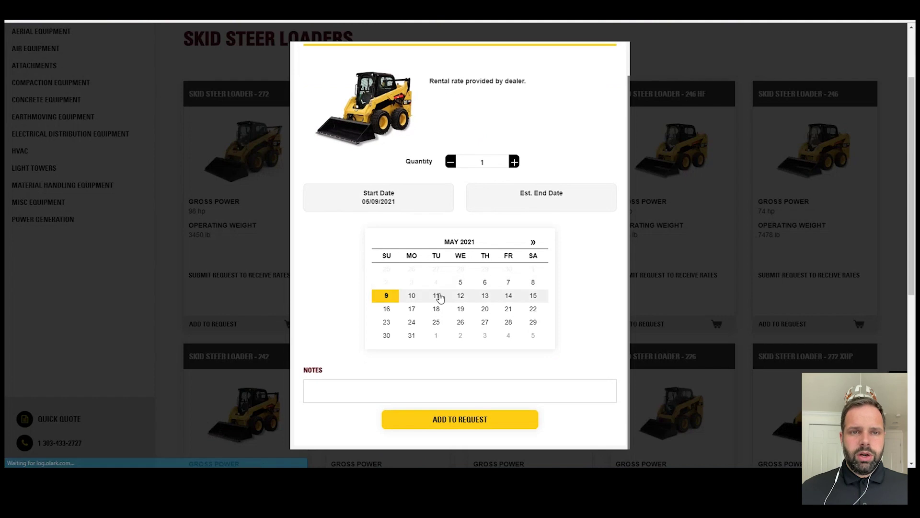
click(533, 308)
click(523, 425)
scroll(523, 424, up, 2)
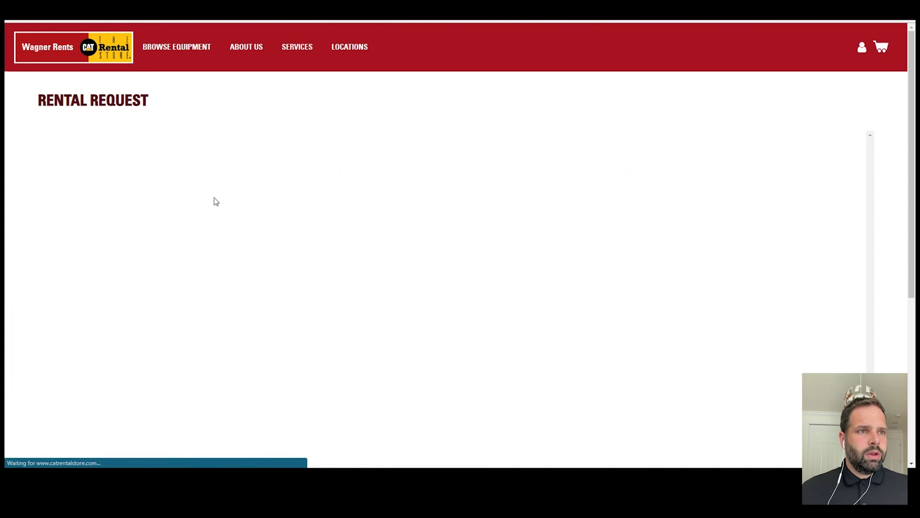
Step: Continue to the Rental Request page and review the listed loader details
click(241, 216)
scroll(241, 217, down, 2)
scroll(240, 218, down, 5)
scroll(249, 288, down, 2)
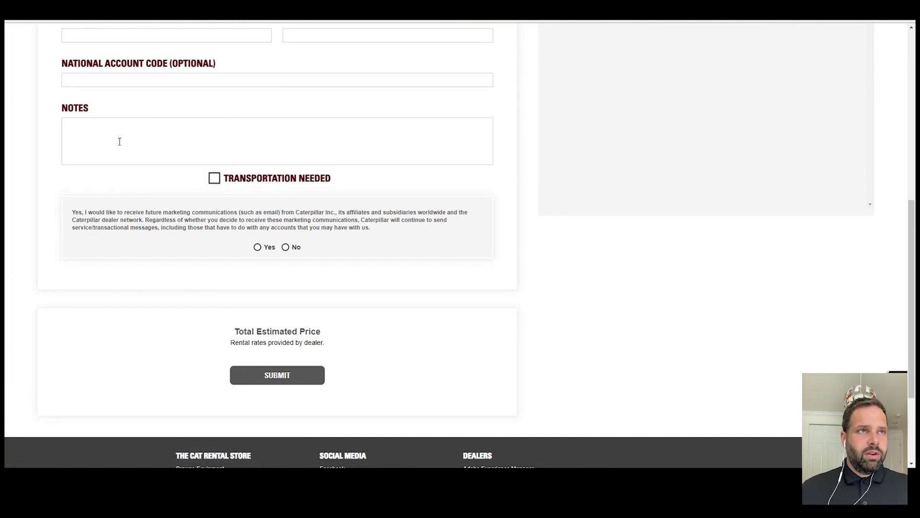
scroll(142, 187, up, 2)
scroll(96, 144, up, 6)
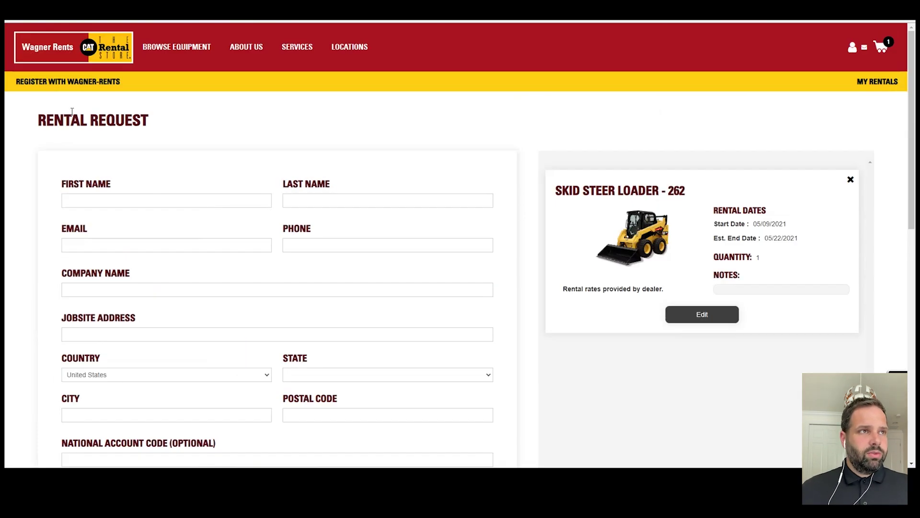
Step: Return to the portal's Rentals list via MY RENTALS
click(871, 83)
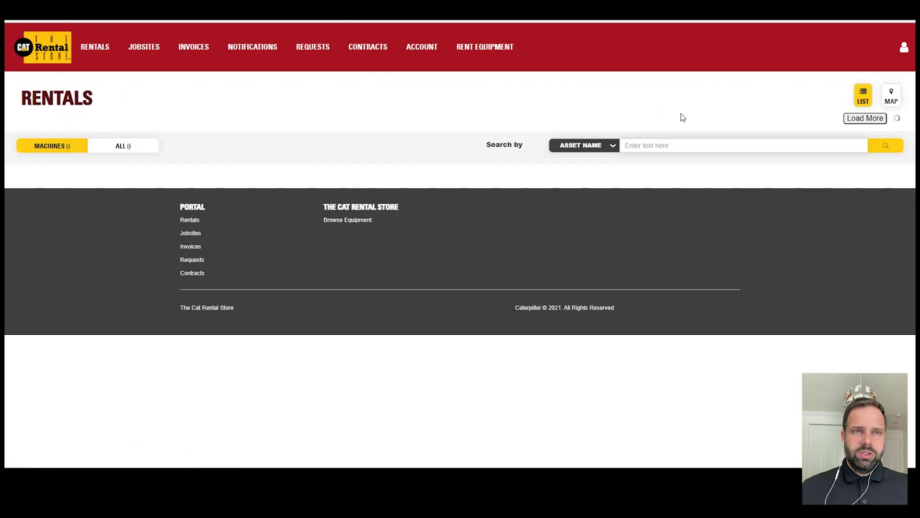